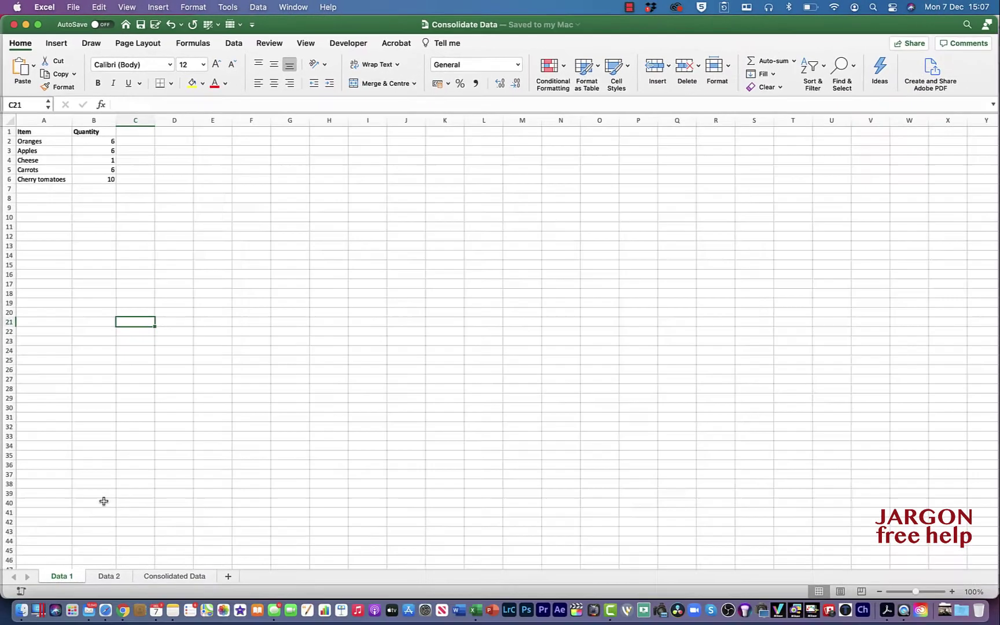
Step: Show the Data 2 sheet with quantities for Oranges, Tangerines, Cucumber, Tomatoes and Bread
{"action": "left_click", "coordinate": [108, 577]}
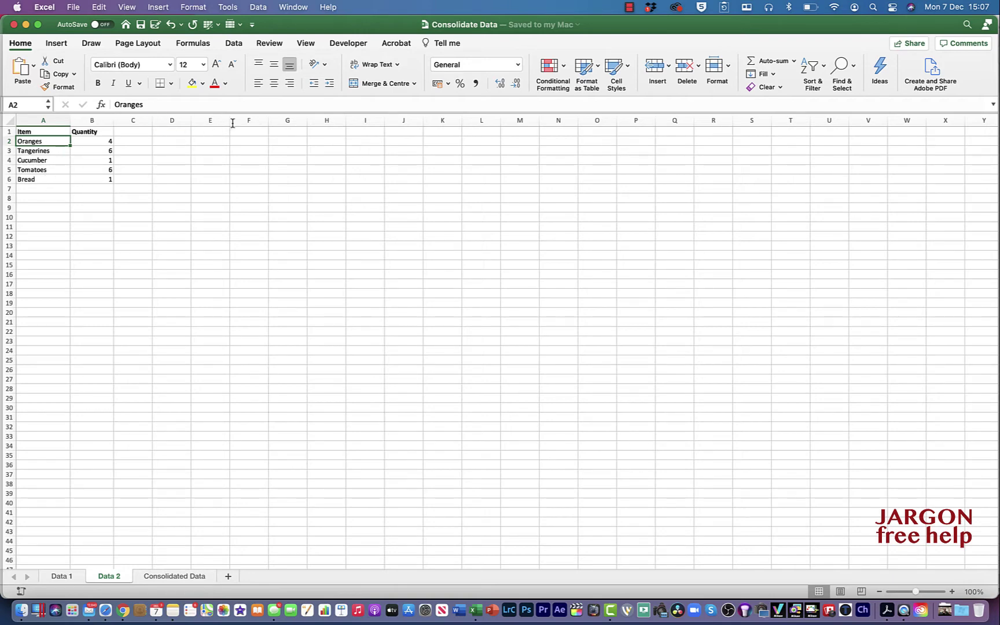
{"action": "left_click", "coordinate": [293, 6]}
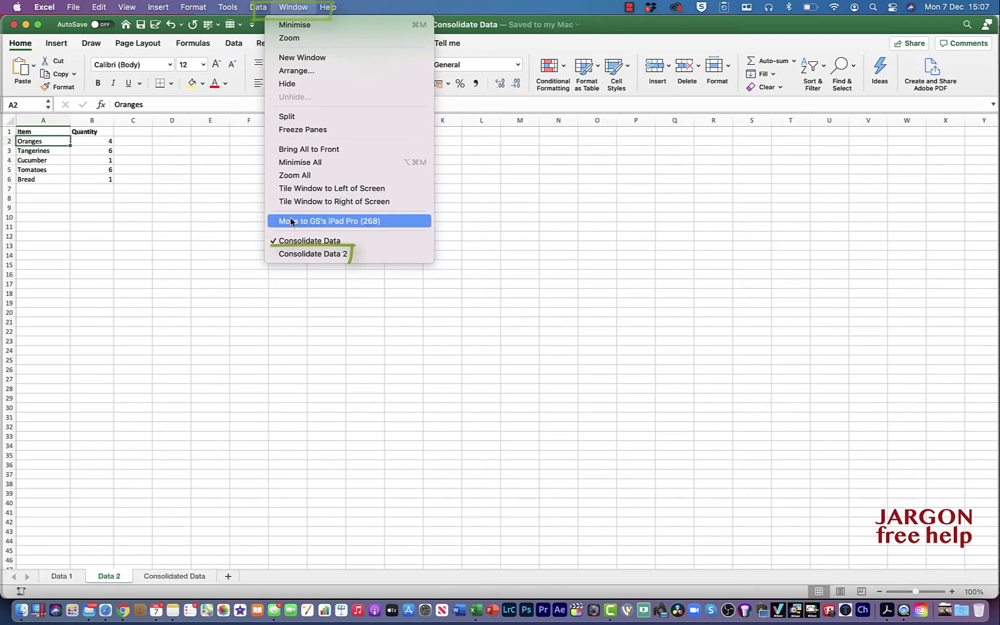
{"action": "left_click", "coordinate": [290, 255]}
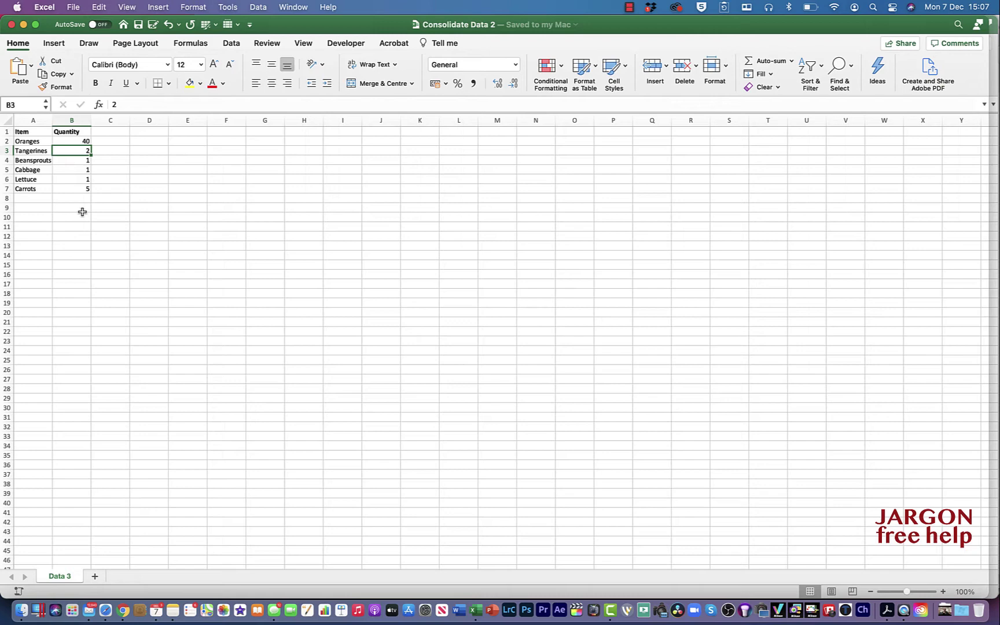
{"action": "left_click", "coordinate": [292, 6]}
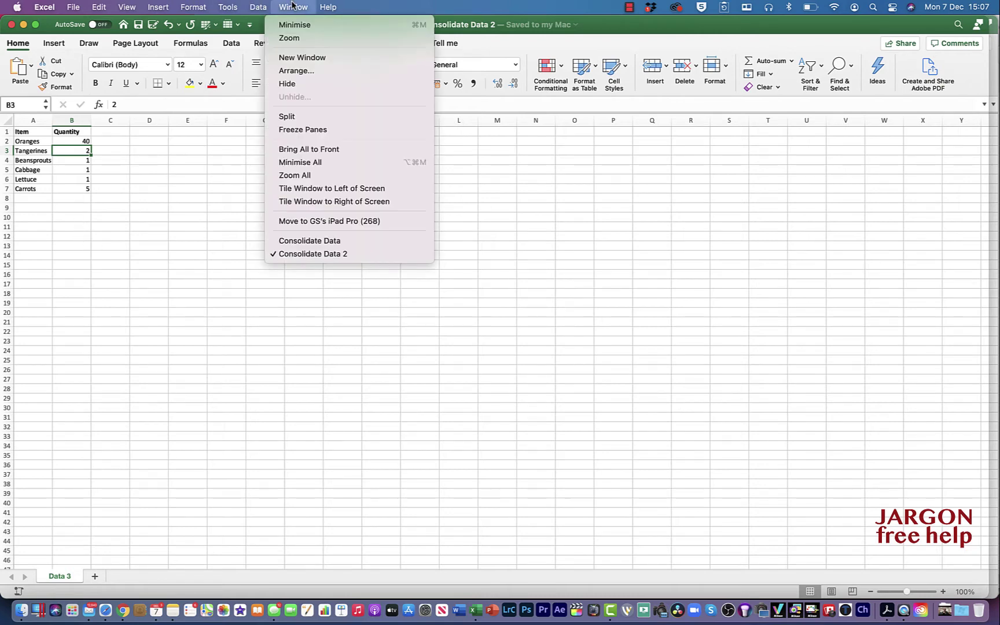
{"action": "left_click", "coordinate": [305, 240]}
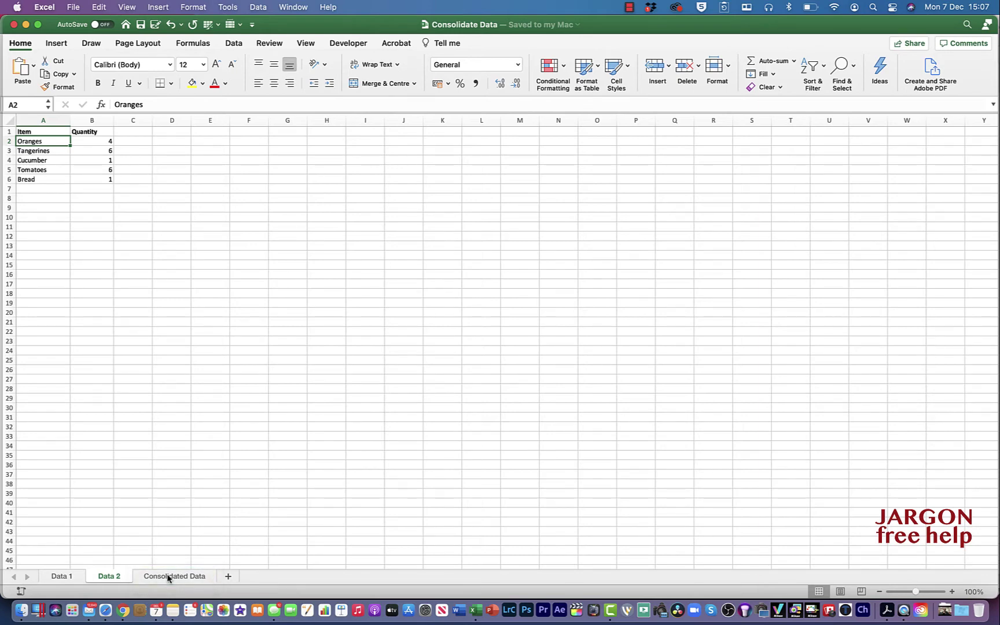
Step: On the Consolidated Data sheet, open Data > Consolidate and keep Sum as the function
{"action": "left_click", "coordinate": [168, 576]}
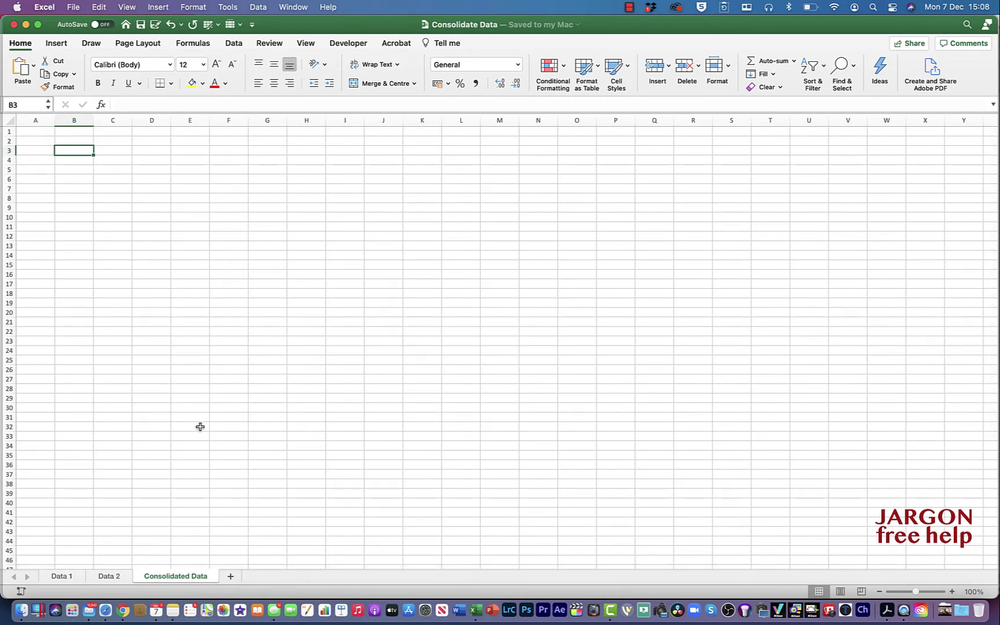
{"action": "left_click", "coordinate": [234, 46]}
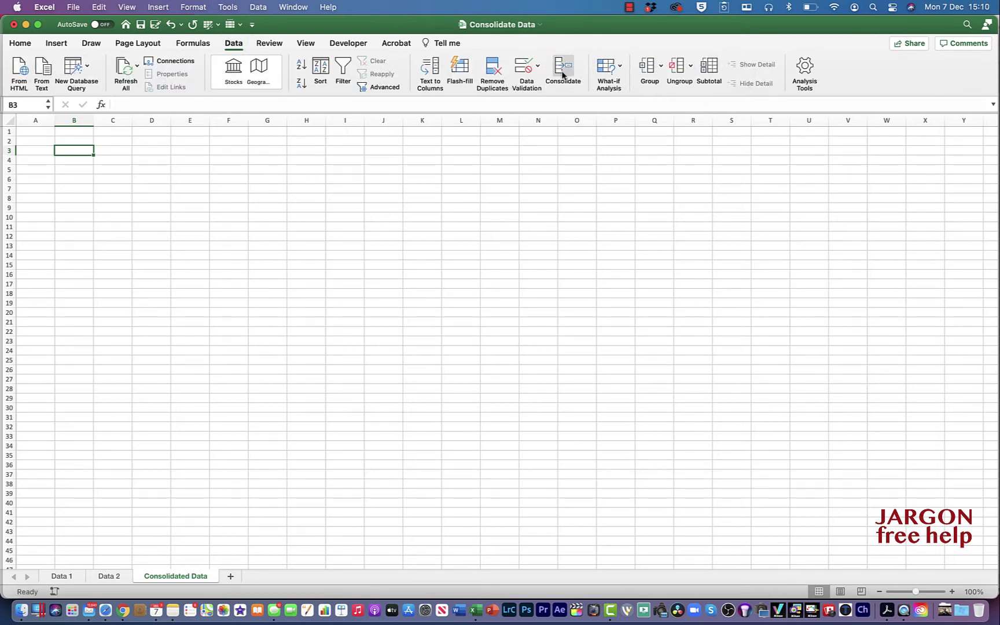
{"action": "left_click", "coordinate": [561, 75]}
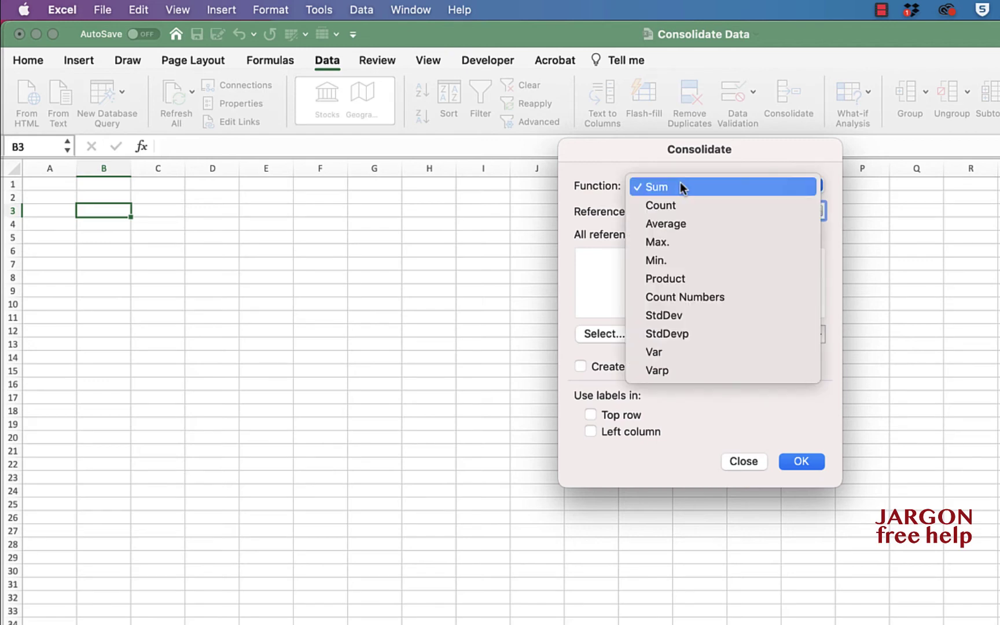
{"action": "left_click", "coordinate": [679, 182]}
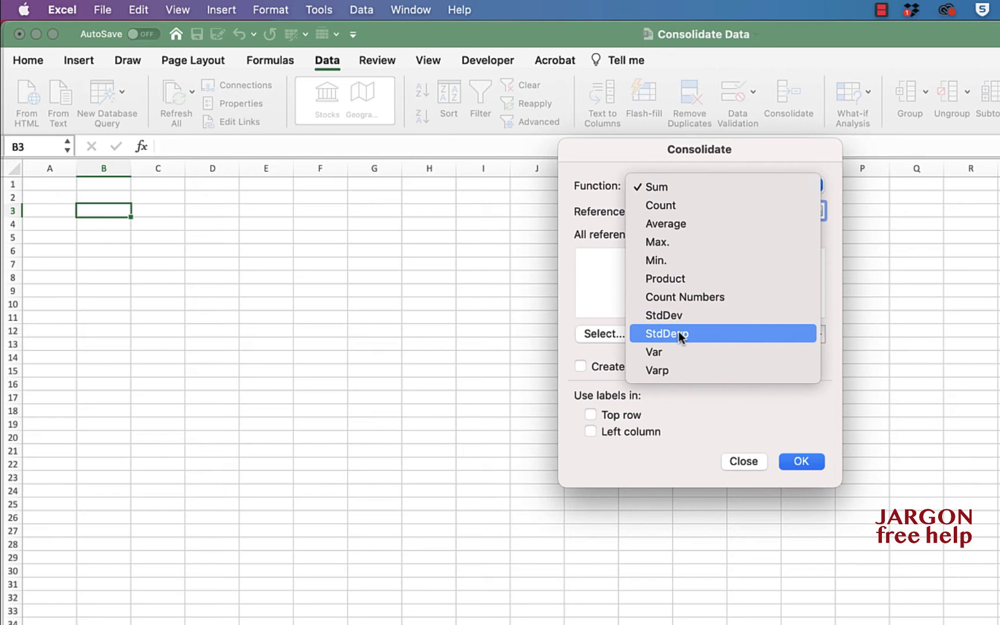
{"action": "left_click", "coordinate": [613, 299]}
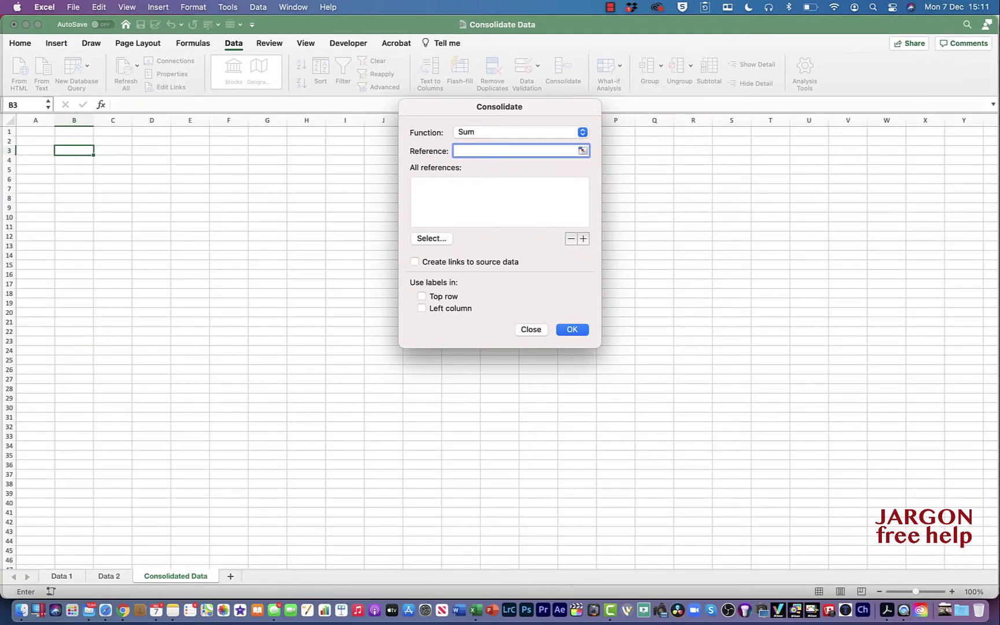
Step: Add 'Data 1'!A1:B6 and 'Data 2'!A1:B6 to the Consolidate reference list
{"action": "left_click", "coordinate": [62, 576]}
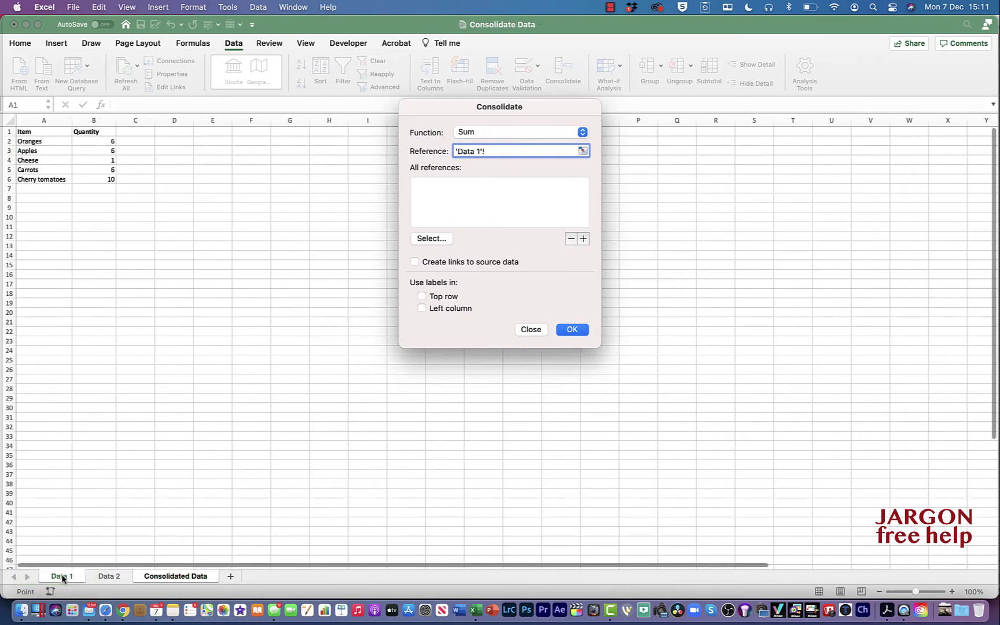
{"action": "left_click_drag", "start_coordinate": [47, 135], "coordinate": [103, 185]}
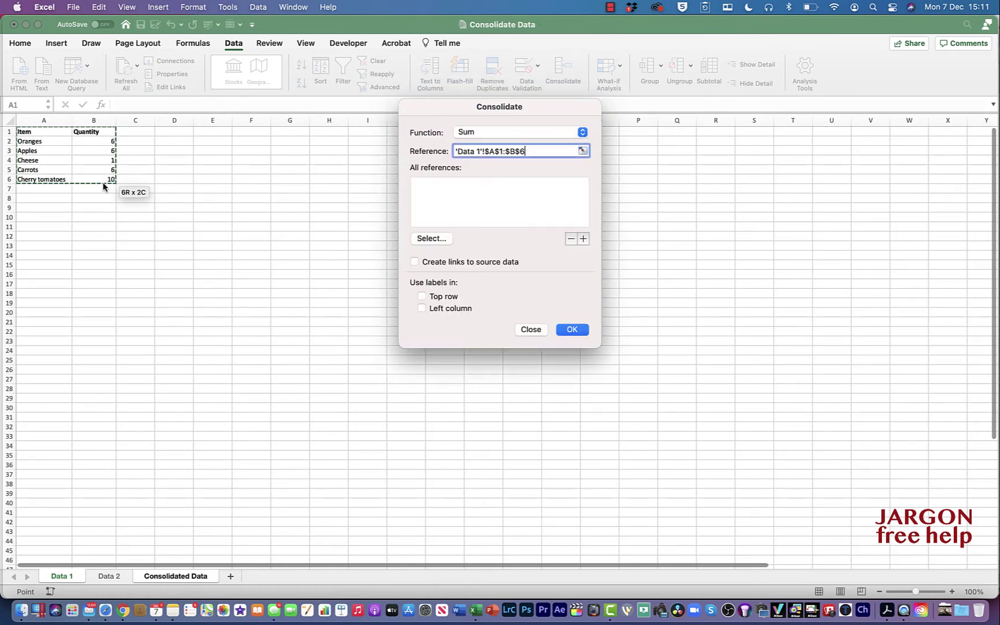
{"action": "left_click", "coordinate": [583, 239]}
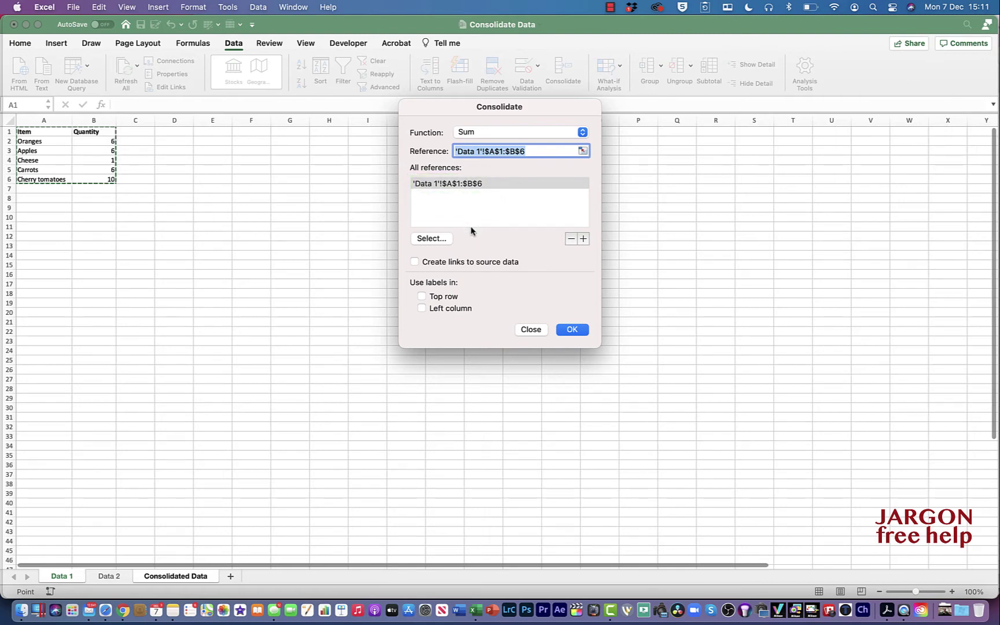
{"action": "left_click", "coordinate": [110, 576]}
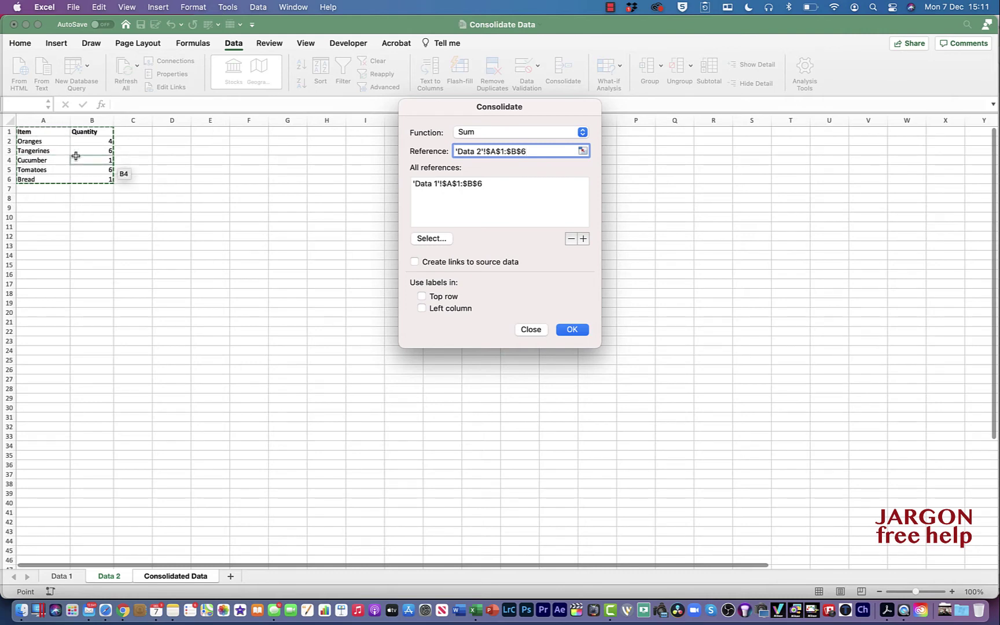
{"action": "left_click", "coordinate": [583, 239]}
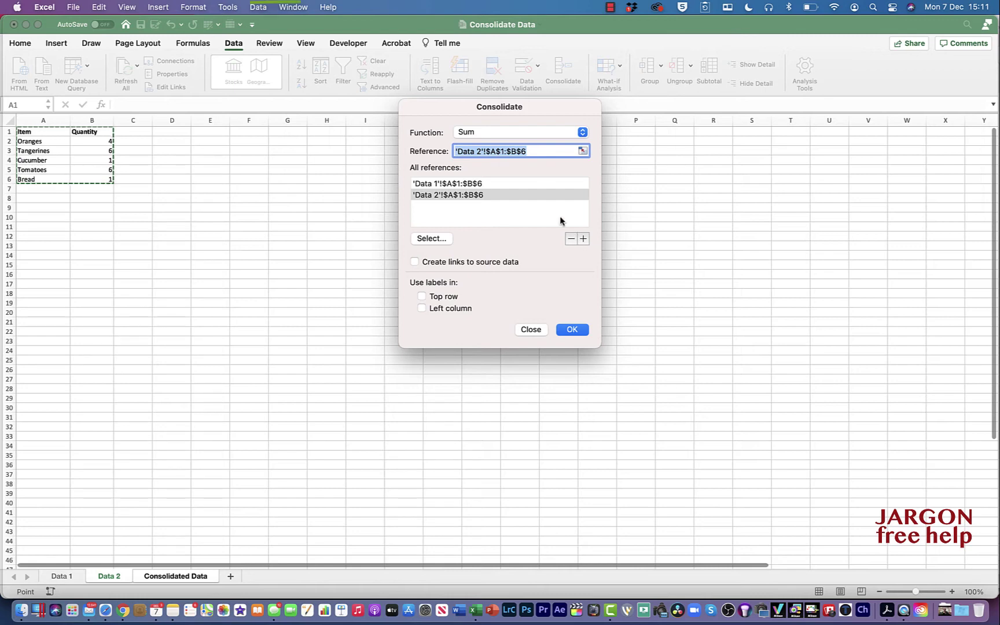
Step: Add Data 3!A1:B7 from the Consolidate Data 2 workbook as a third reference
{"action": "left_click", "coordinate": [289, 6]}
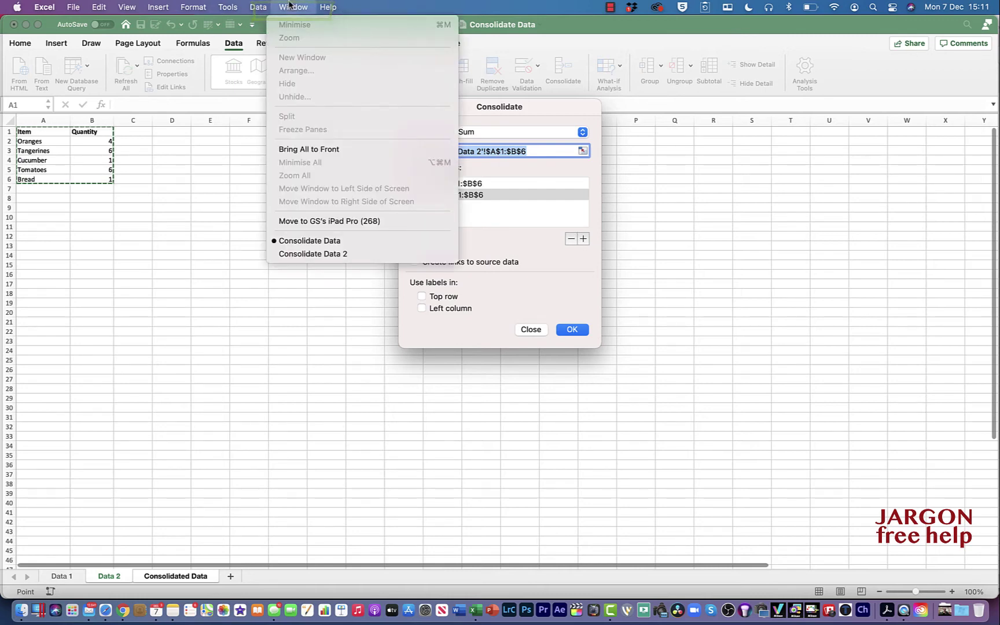
{"action": "left_click", "coordinate": [313, 254]}
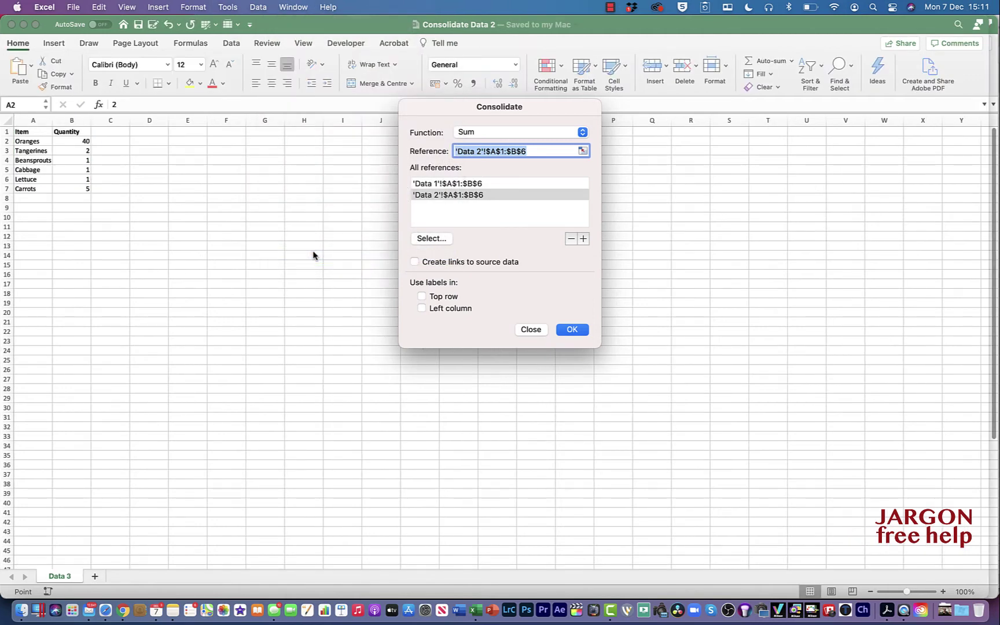
{"action": "left_click_drag", "start_coordinate": [36, 132], "coordinate": [85, 195]}
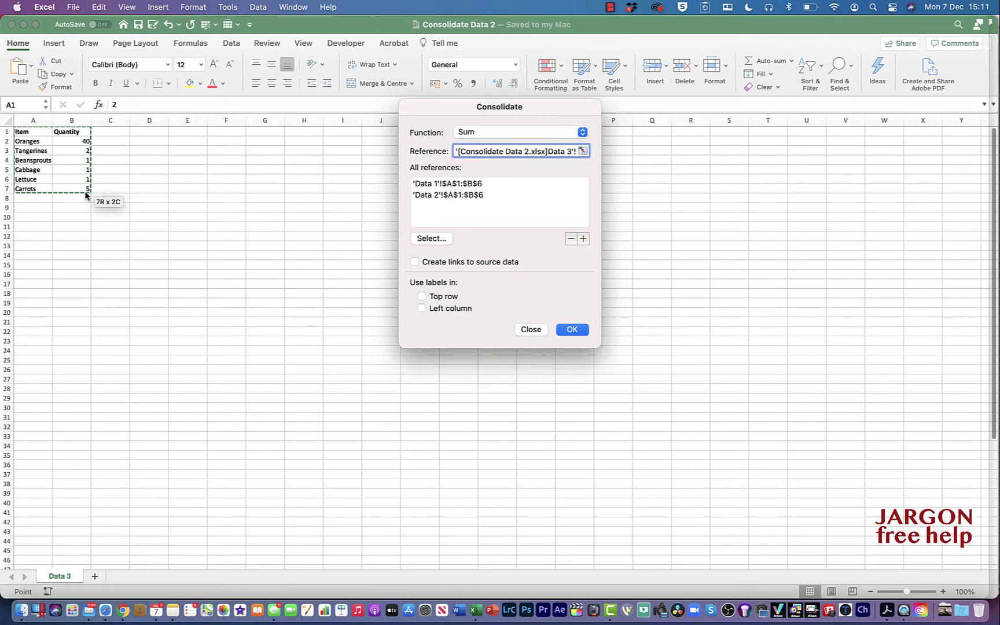
{"action": "left_click", "coordinate": [583, 239]}
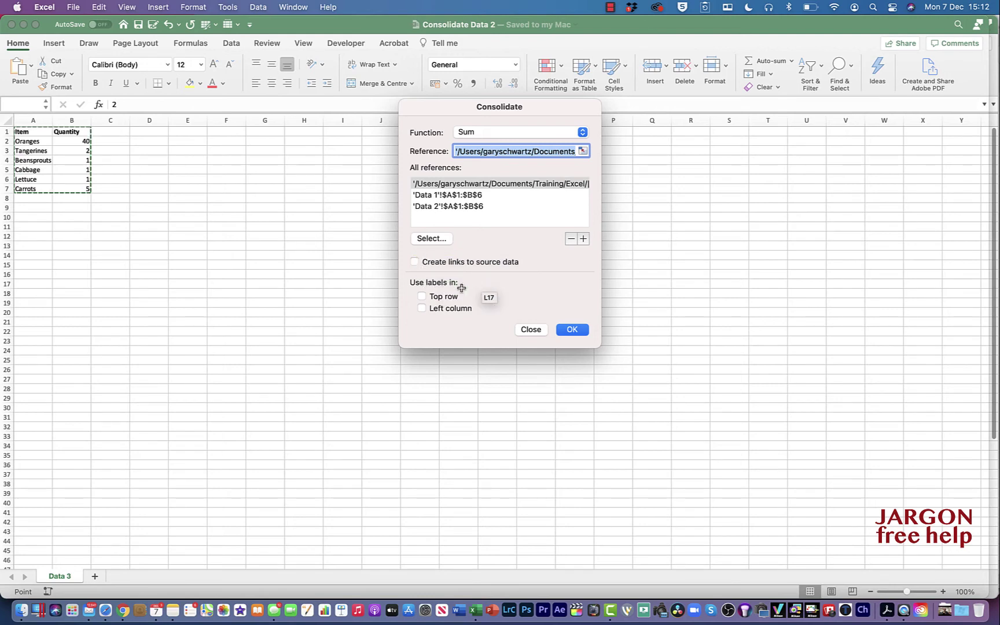
Step: Use Top row and Left column labels and run the consolidation
{"action": "left_click", "coordinate": [422, 297]}
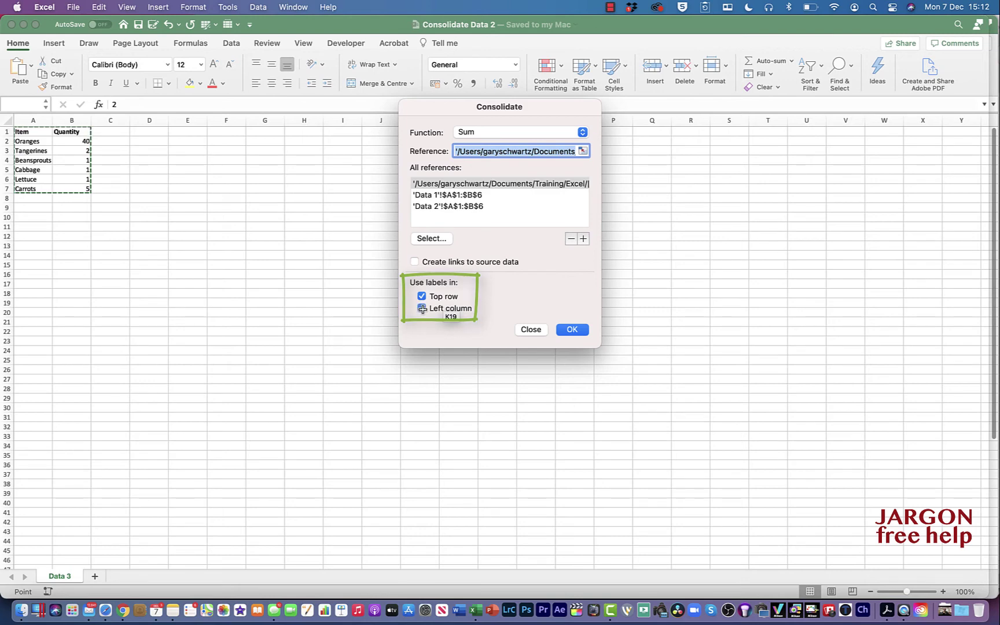
{"action": "left_click", "coordinate": [422, 309]}
{"action": "left_click", "coordinate": [579, 330]}
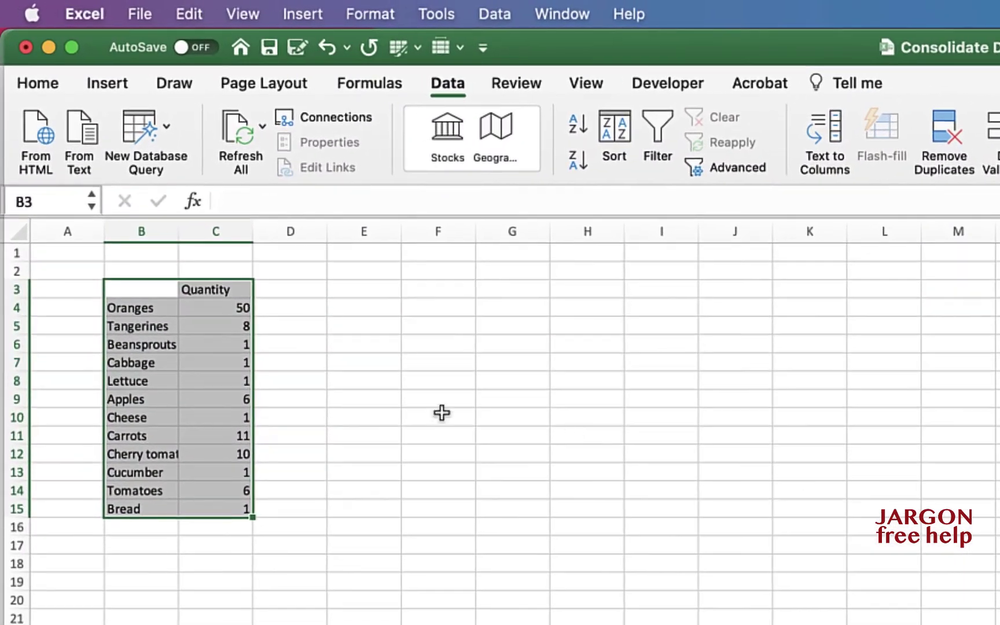
Step: Undo the consolidated table and enter headers Item in A1 and Quantity in B1
{"action": "left_click", "coordinate": [143, 287]}
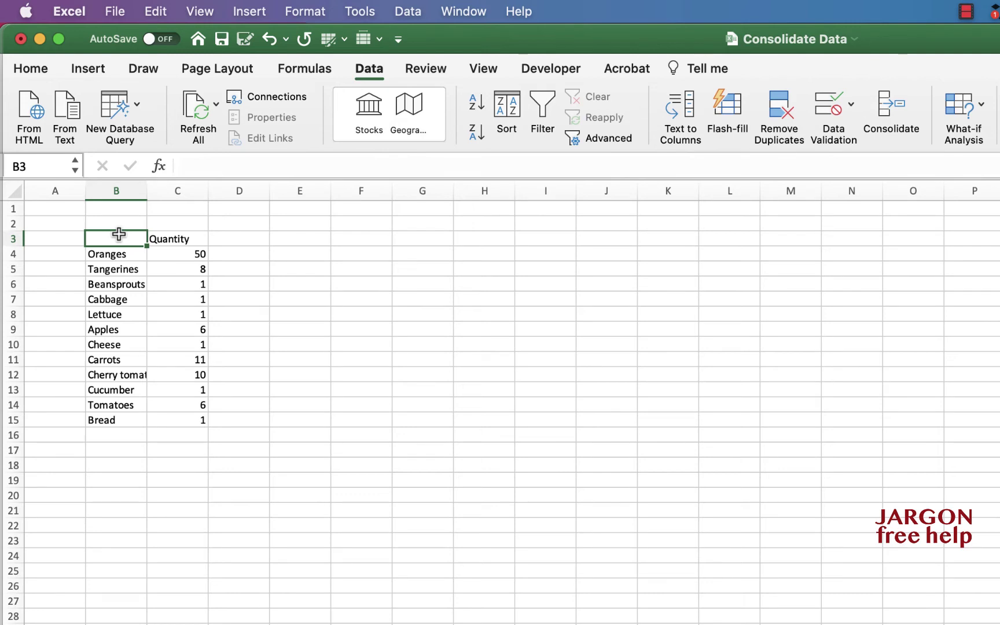
{"action": "key", "text": "super+z"}
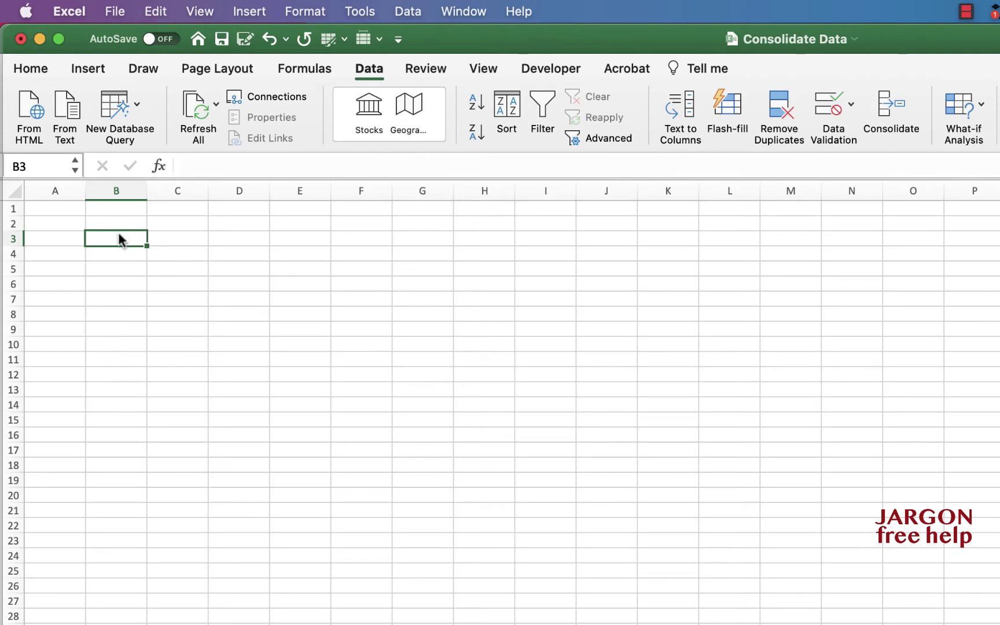
{"action": "left_click", "coordinate": [76, 208]}
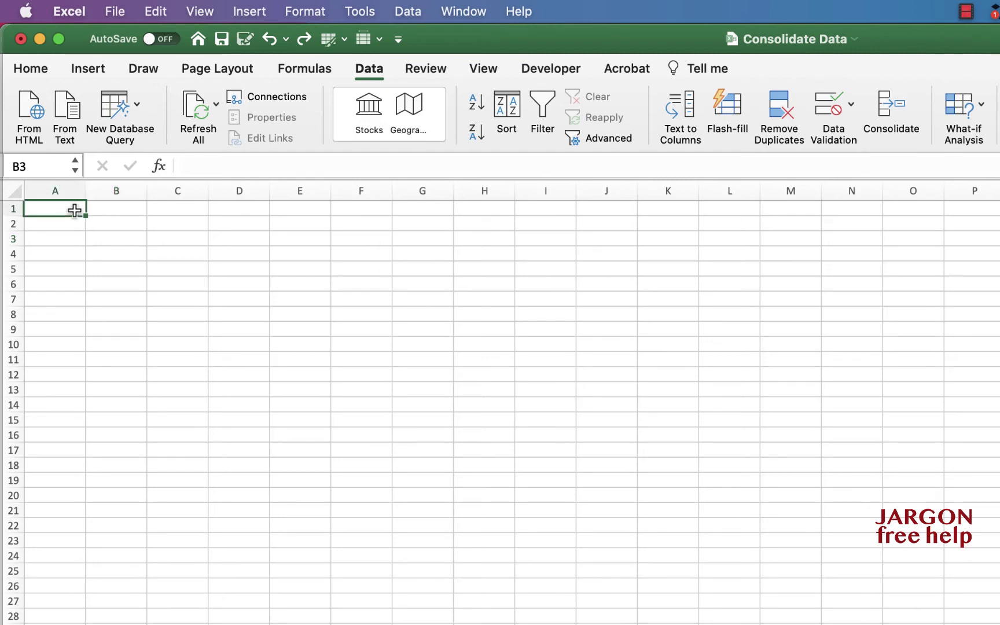
{"action": "type", "text": "Item"}
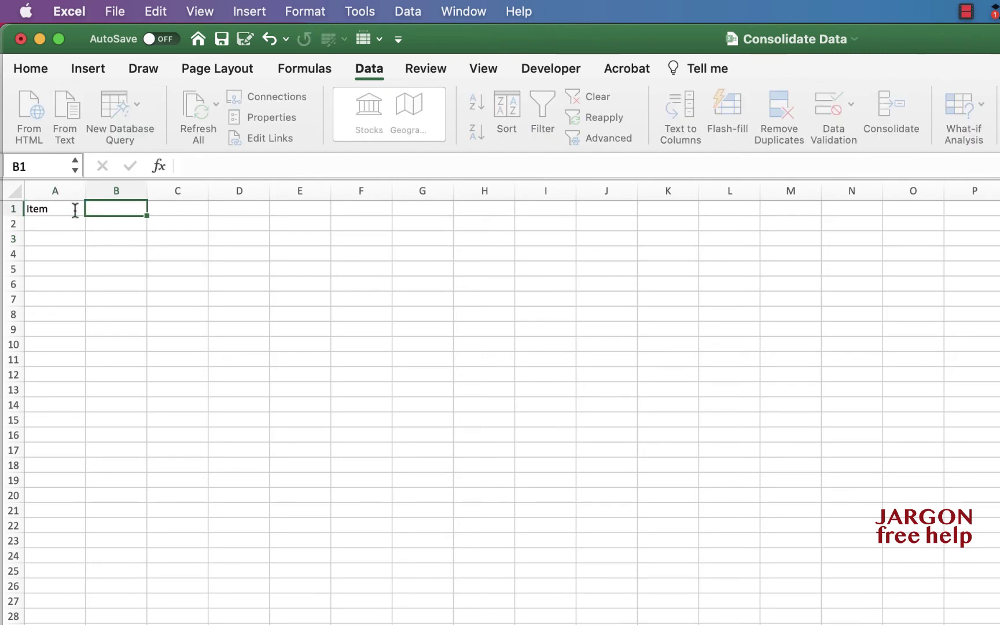
{"action": "type", "text": "Quanit"}
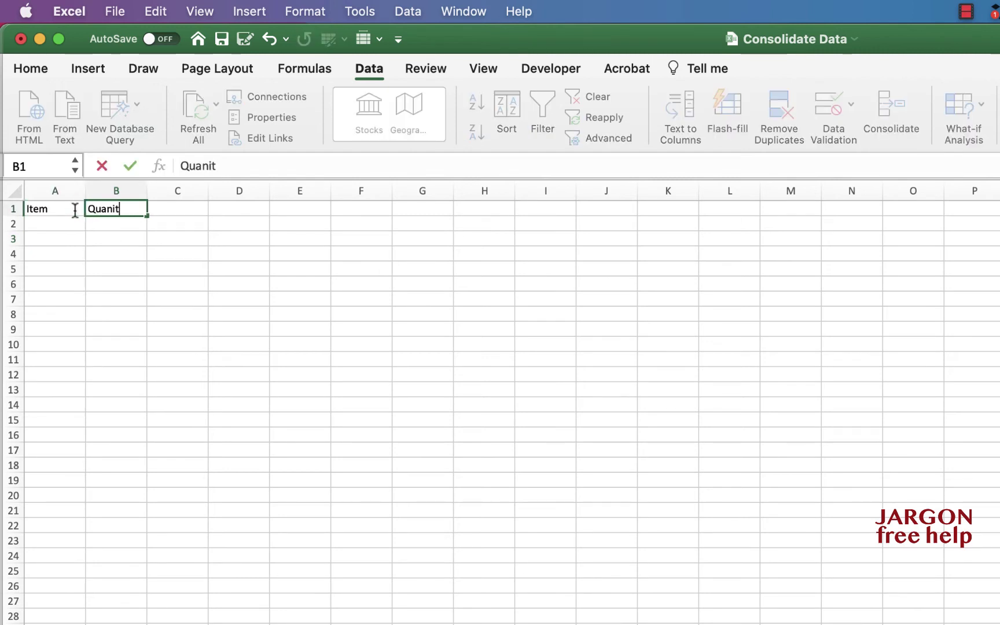
{"action": "key", "text": "BackSpace"}
{"action": "key", "text": "BackSpace"}
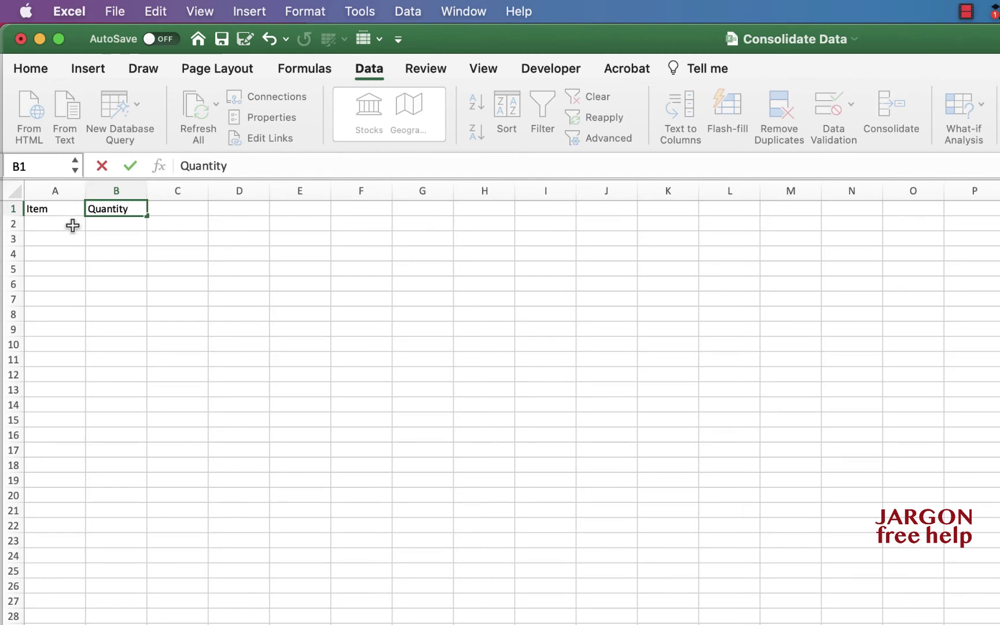
{"action": "left_click", "coordinate": [73, 223]}
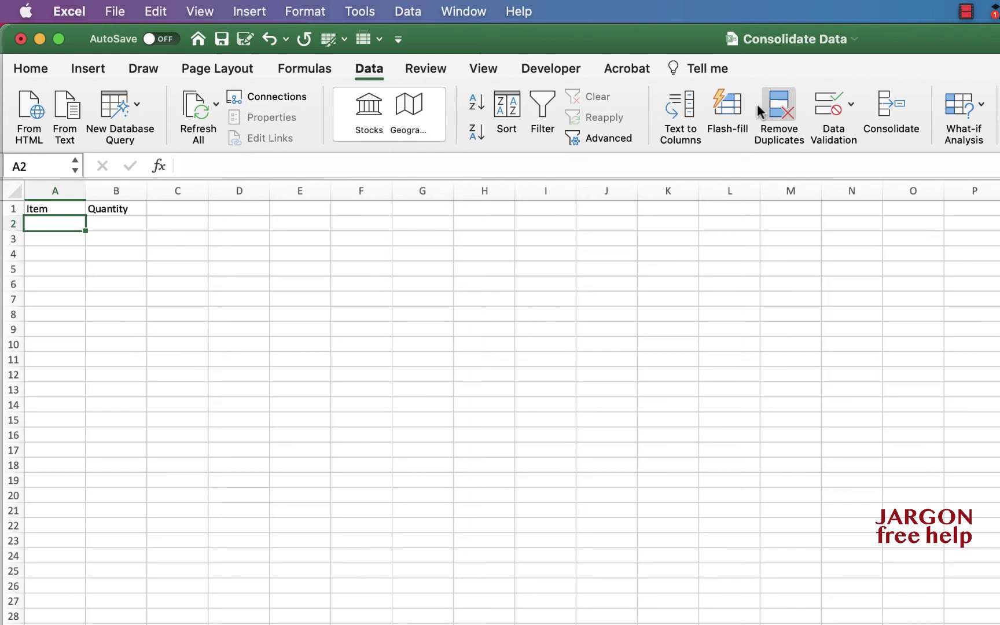
Step: Reopen Consolidate and remove the old external, Data 1 and Data 2 references
{"action": "left_click", "coordinate": [892, 107]}
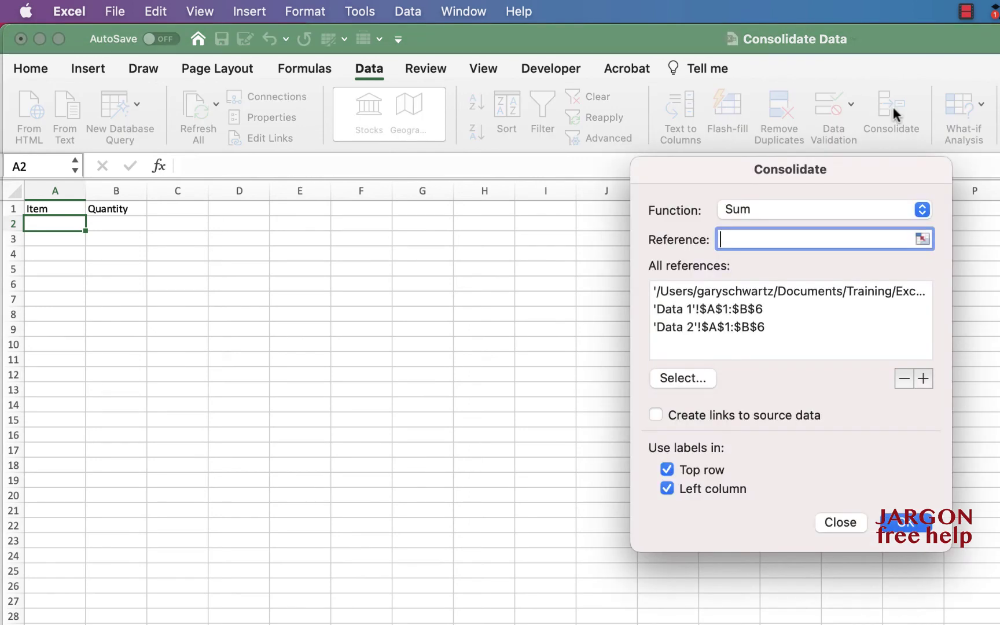
{"action": "left_click", "coordinate": [745, 296]}
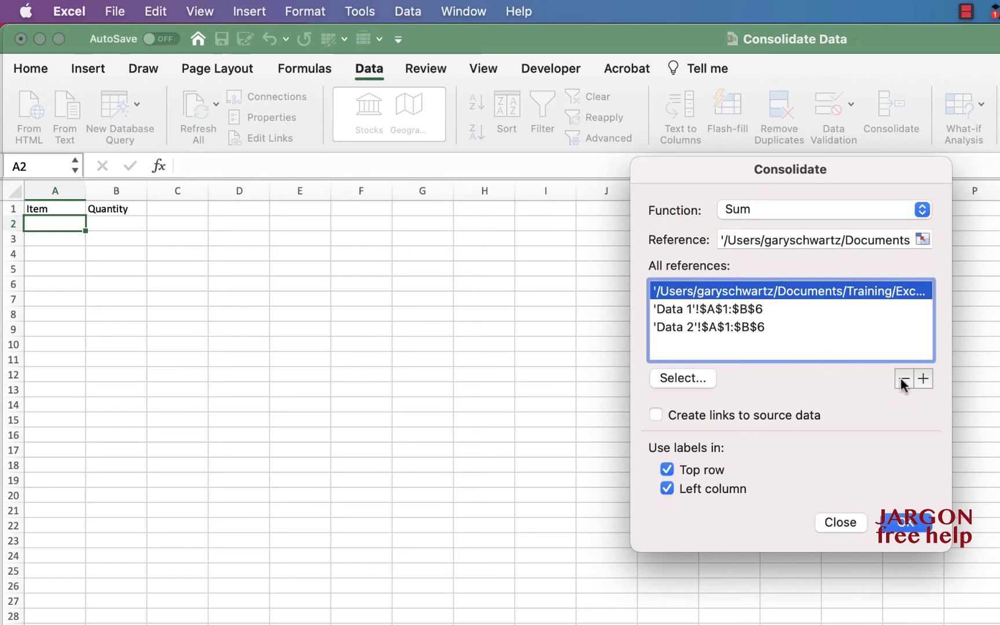
{"action": "left_click", "coordinate": [904, 378]}
{"action": "left_click", "coordinate": [768, 286]}
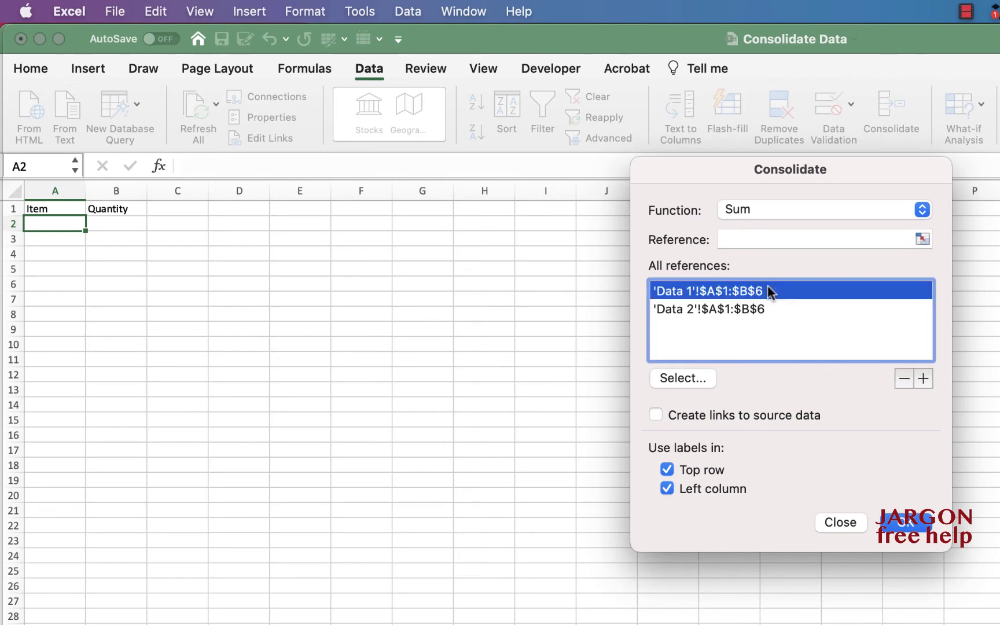
{"action": "left_click", "coordinate": [903, 378]}
{"action": "left_click", "coordinate": [791, 292]}
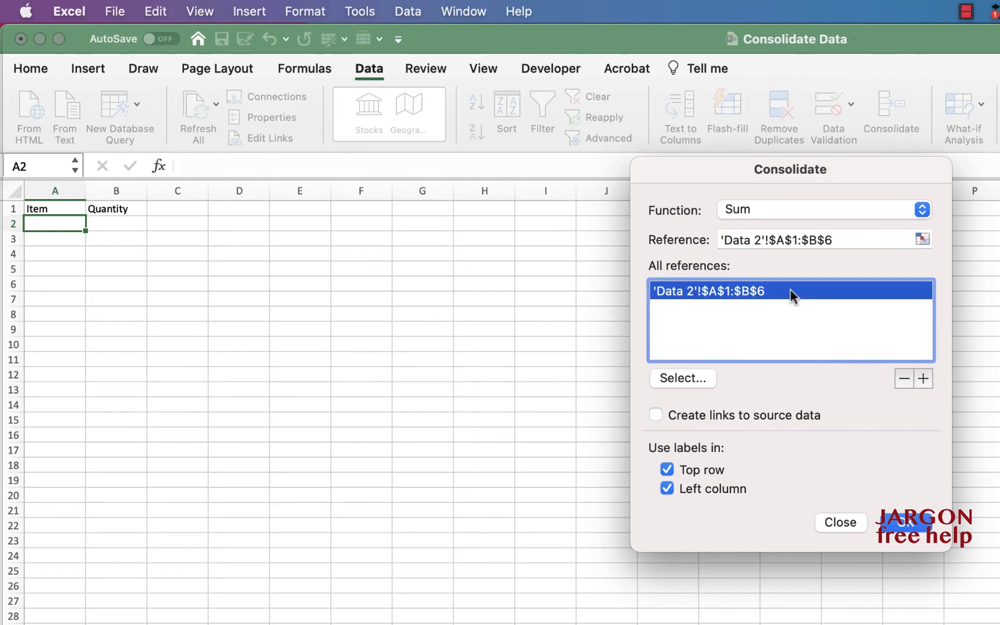
{"action": "left_click", "coordinate": [903, 378]}
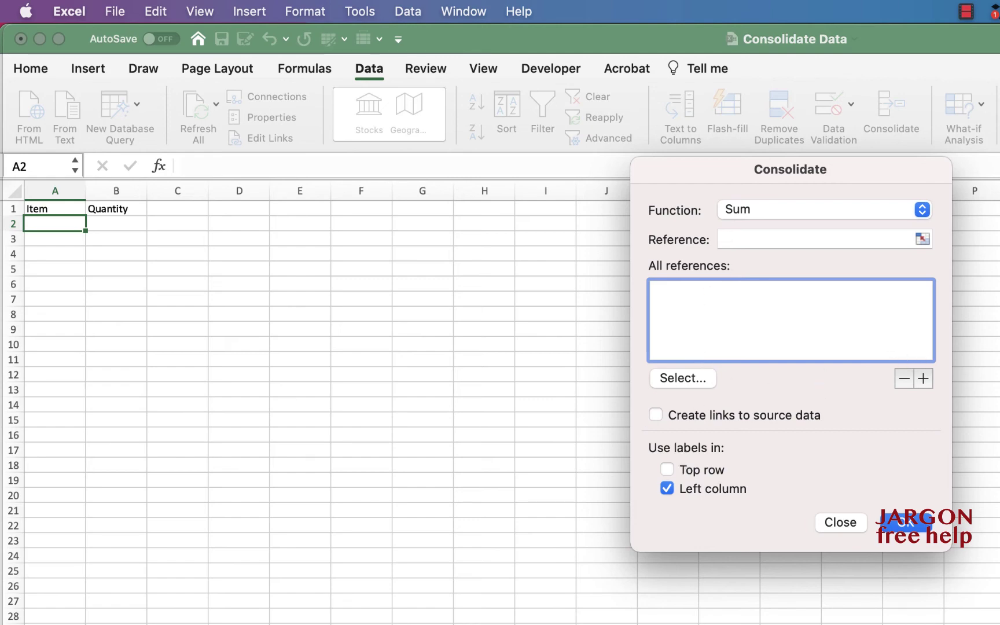
Step: Add 'Data 1'!A2:B6 and 'Data 2'!A2:B6 as consolidation sources
{"action": "left_click", "coordinate": [776, 238]}
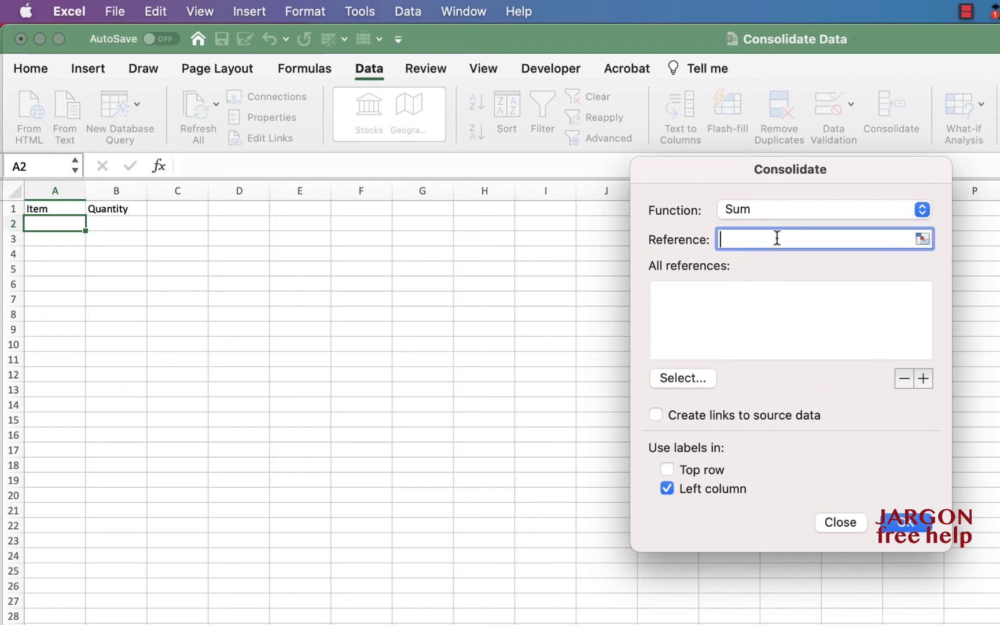
{"action": "key", "text": "ctrl+Page_Down"}
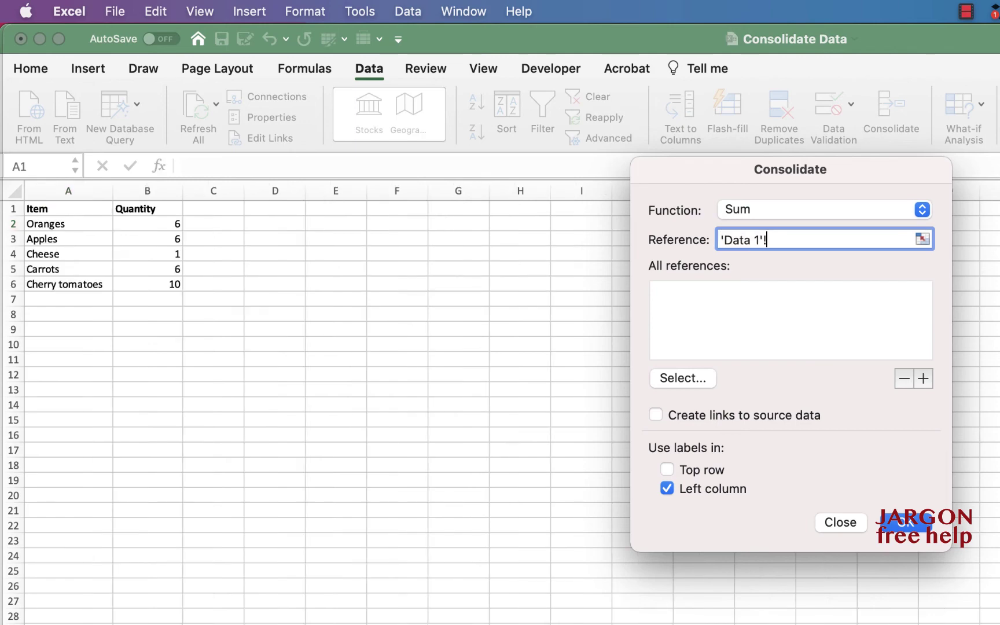
{"action": "left_click_drag", "start_coordinate": [67, 230], "coordinate": [172, 283]}
{"action": "left_click", "coordinate": [923, 379]}
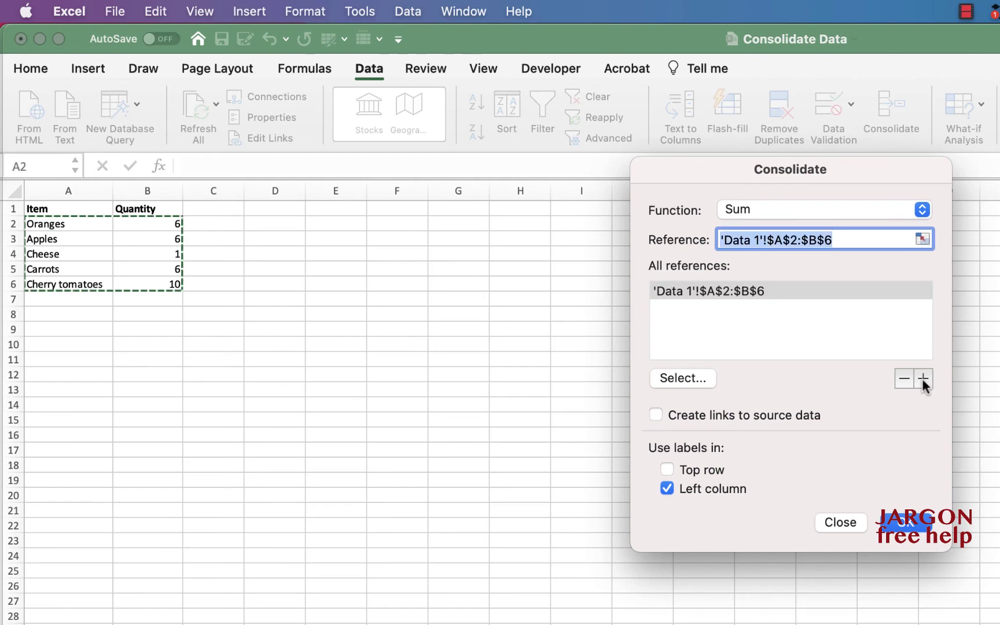
{"action": "key", "text": "ctrl+Page_Down"}
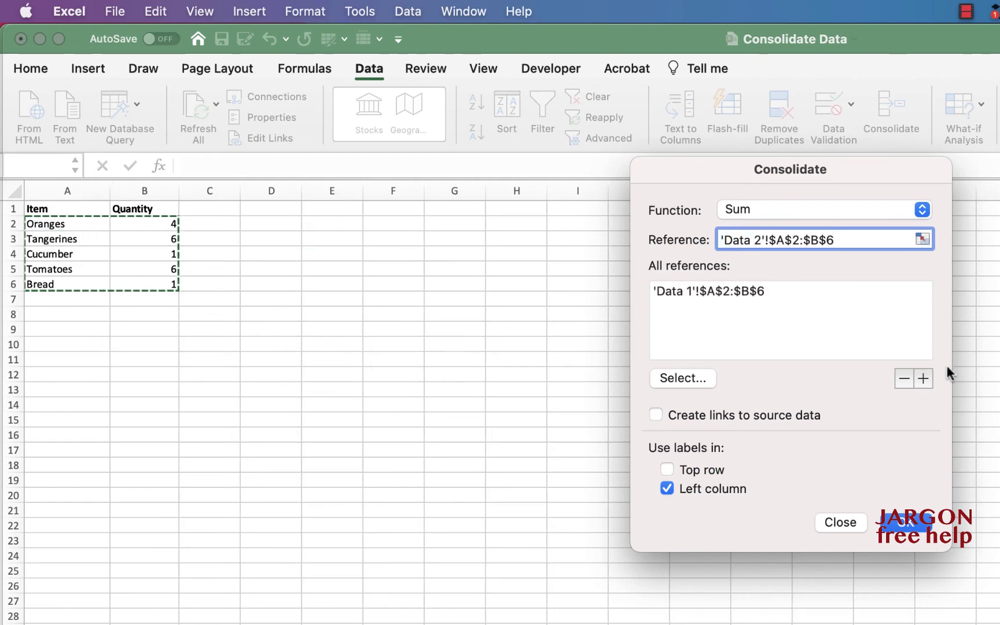
{"action": "left_click", "coordinate": [922, 378]}
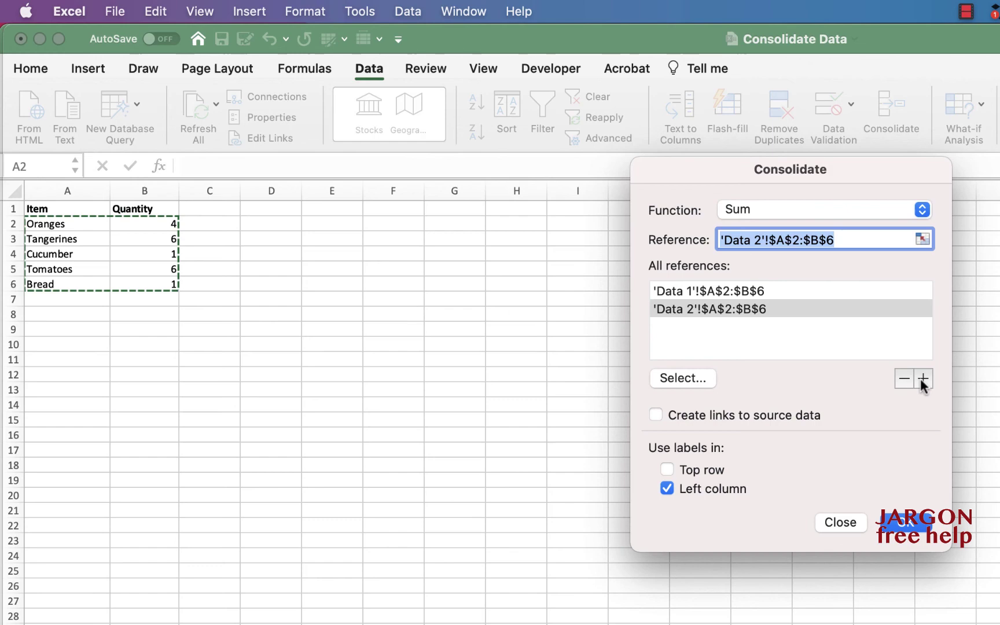
Step: Add Data 3 A2:B7 from Consolidate Data 2 and run the consolidation
{"action": "left_click", "coordinate": [473, 13]}
{"action": "left_click", "coordinate": [468, 401]}
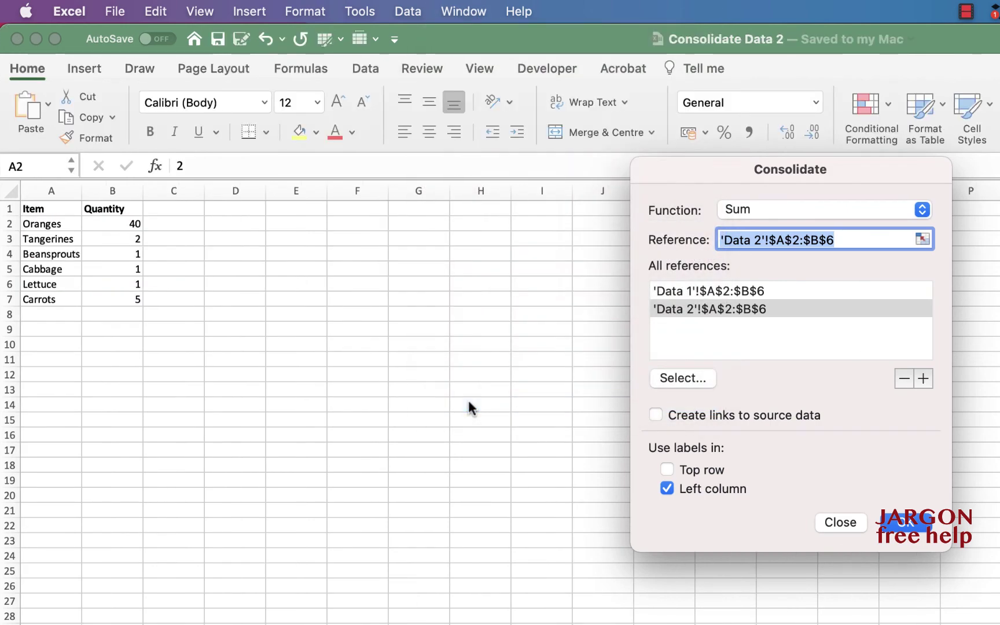
{"action": "left_click_drag", "start_coordinate": [43, 224], "coordinate": [132, 300]}
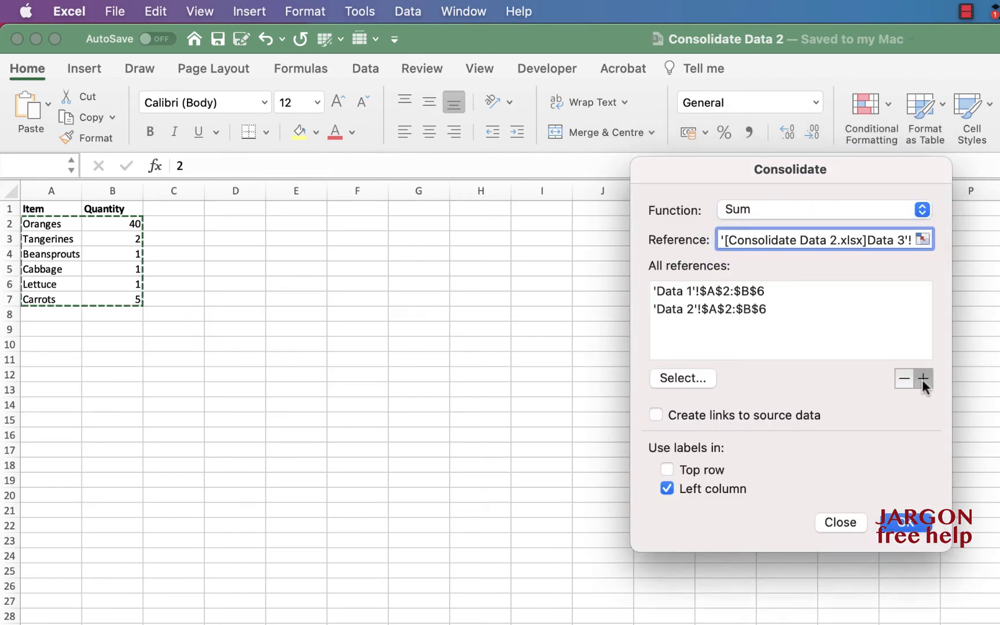
{"action": "left_click", "coordinate": [922, 379]}
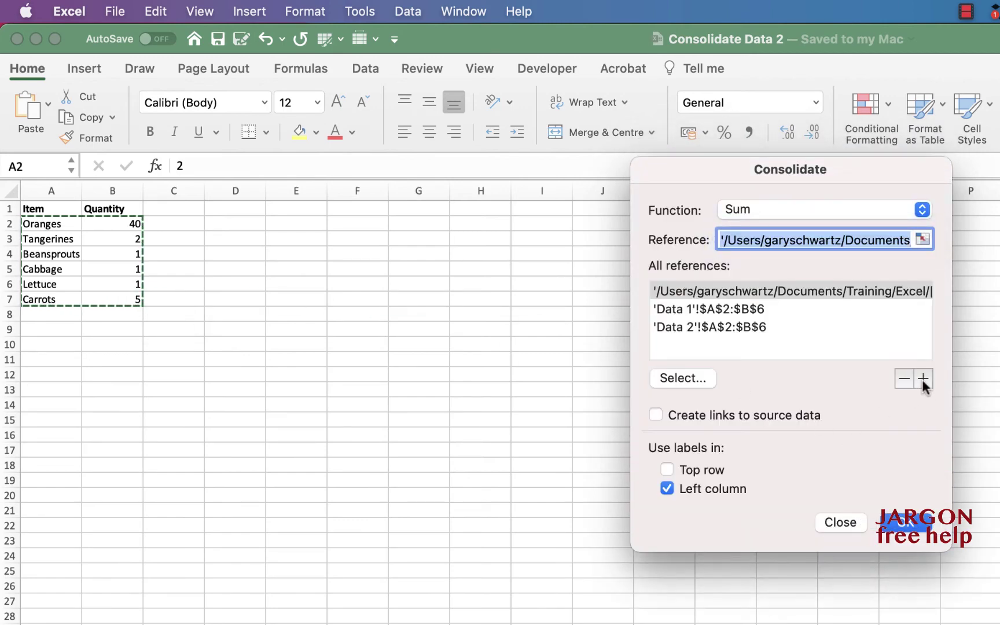
{"action": "left_click", "coordinate": [925, 524]}
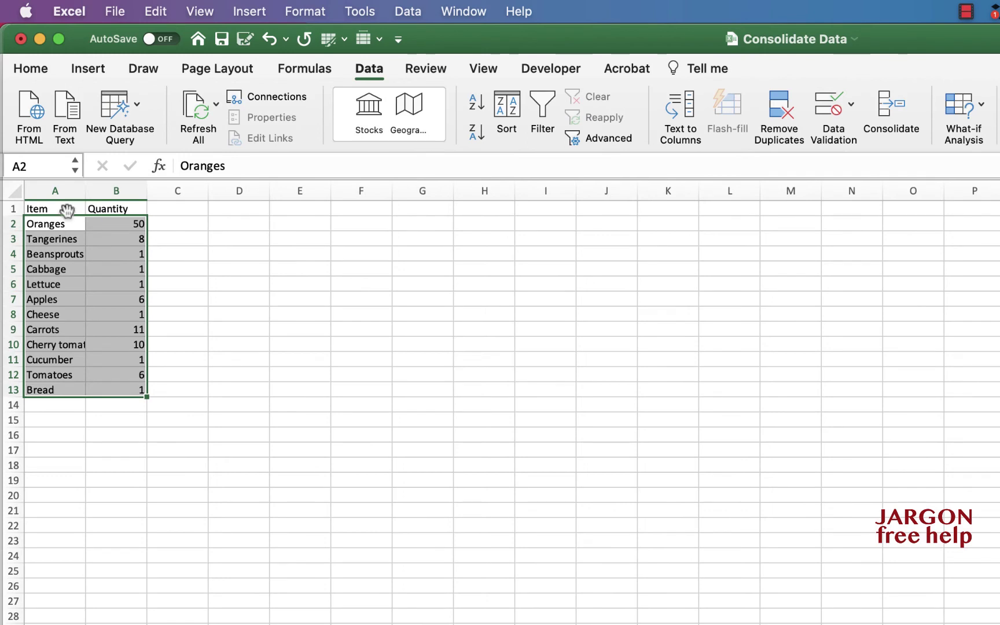
{"action": "left_click", "coordinate": [67, 209]}
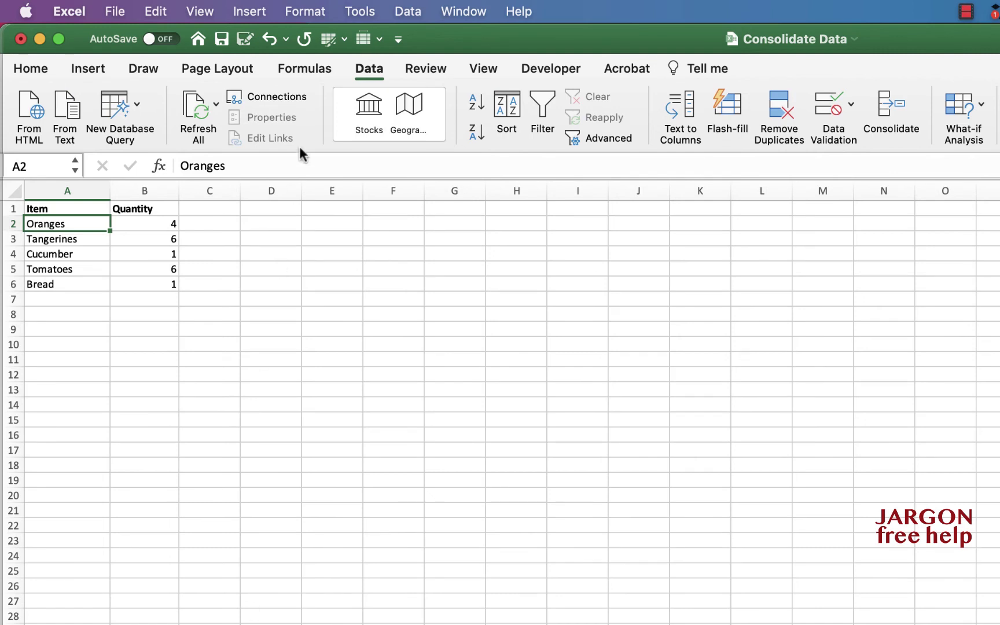
{"action": "left_click", "coordinate": [457, 11]}
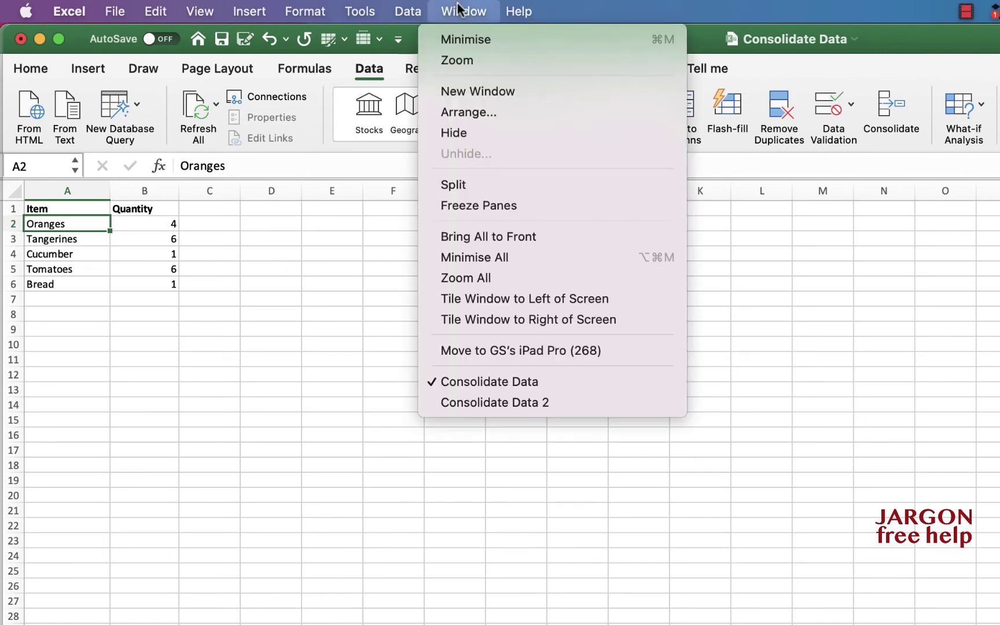
{"action": "left_click", "coordinate": [480, 403]}
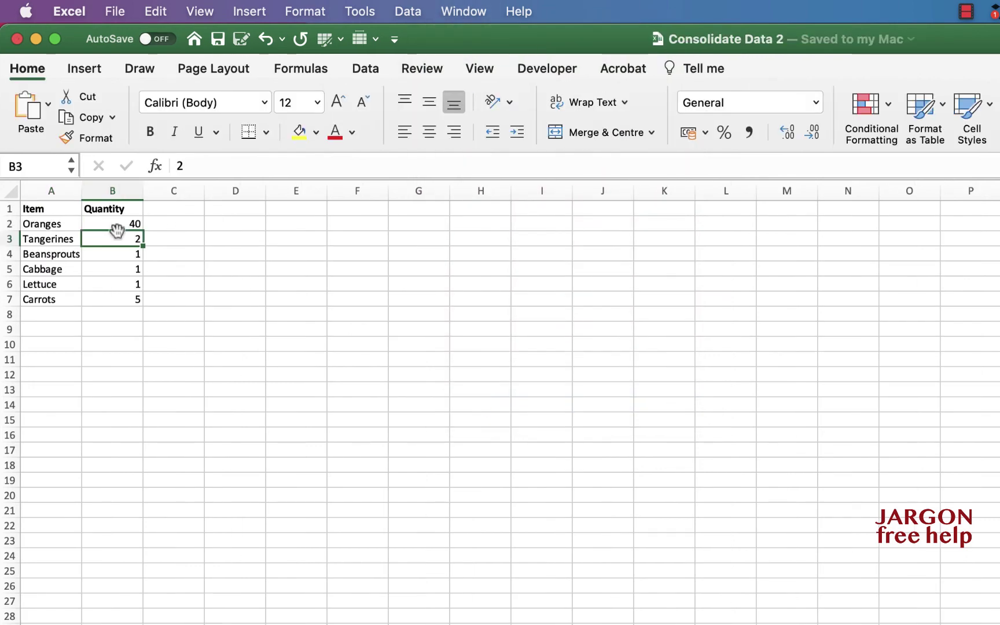
{"action": "left_click", "coordinate": [469, 11]}
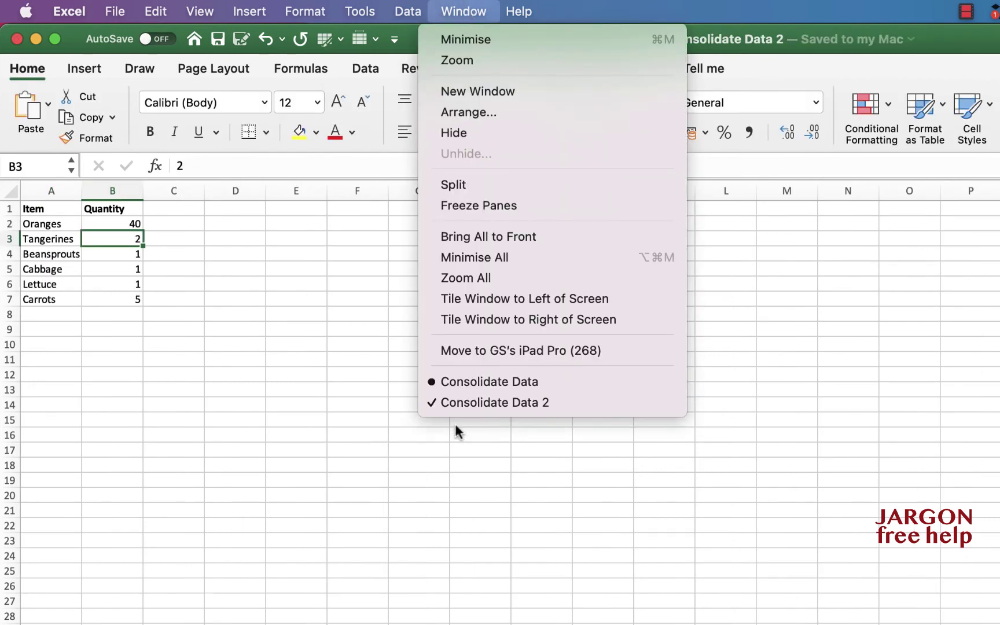
{"action": "left_click", "coordinate": [465, 380]}
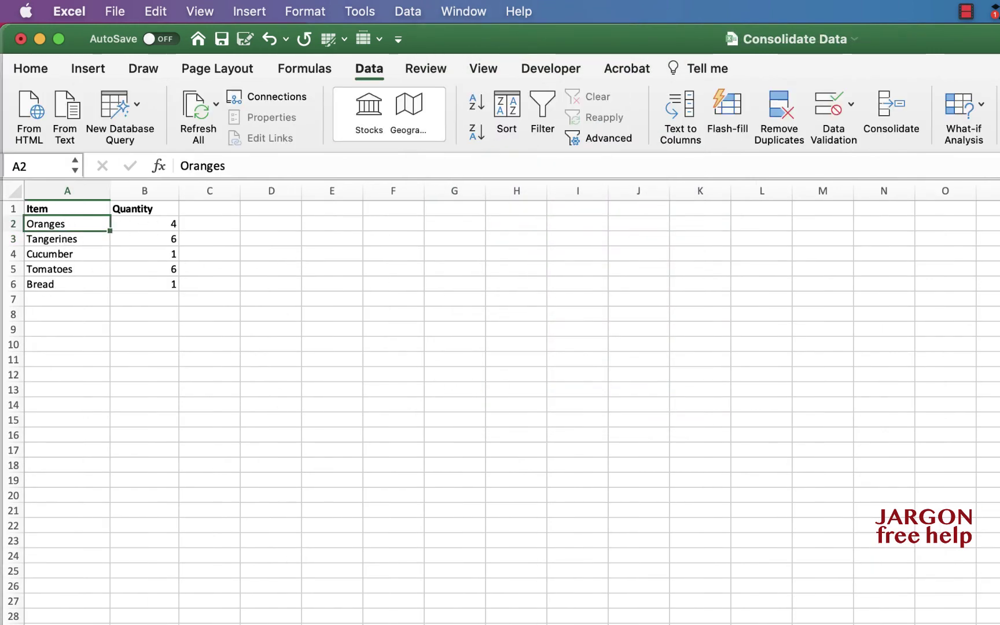
{"action": "key", "text": "ctrl+Page_Down"}
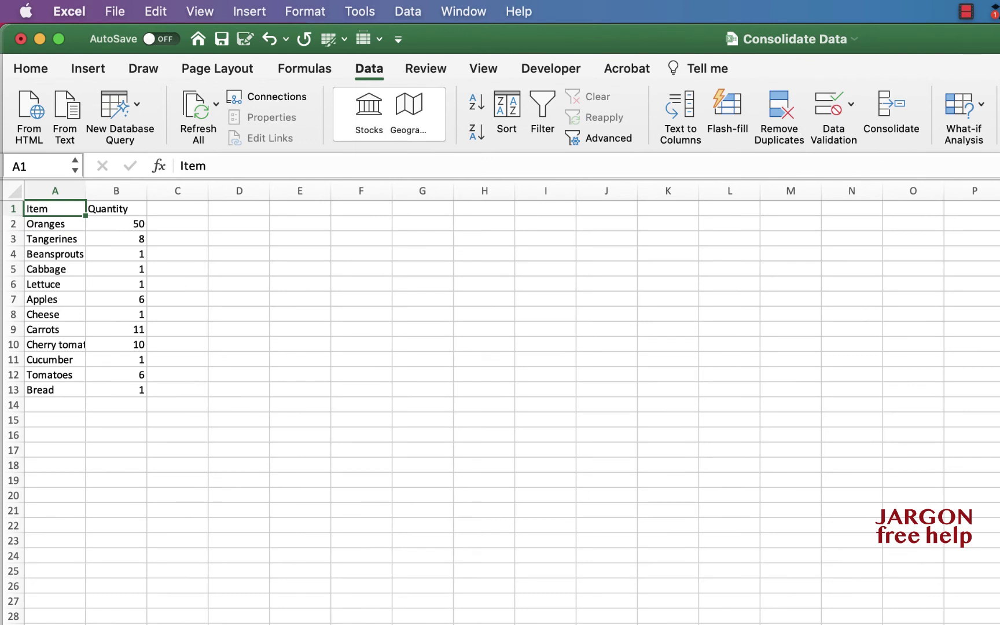
Step: Type the headings Item and Quantity side by side, ending with A2 selected
{"action": "left_click", "coordinate": [416, 212]}
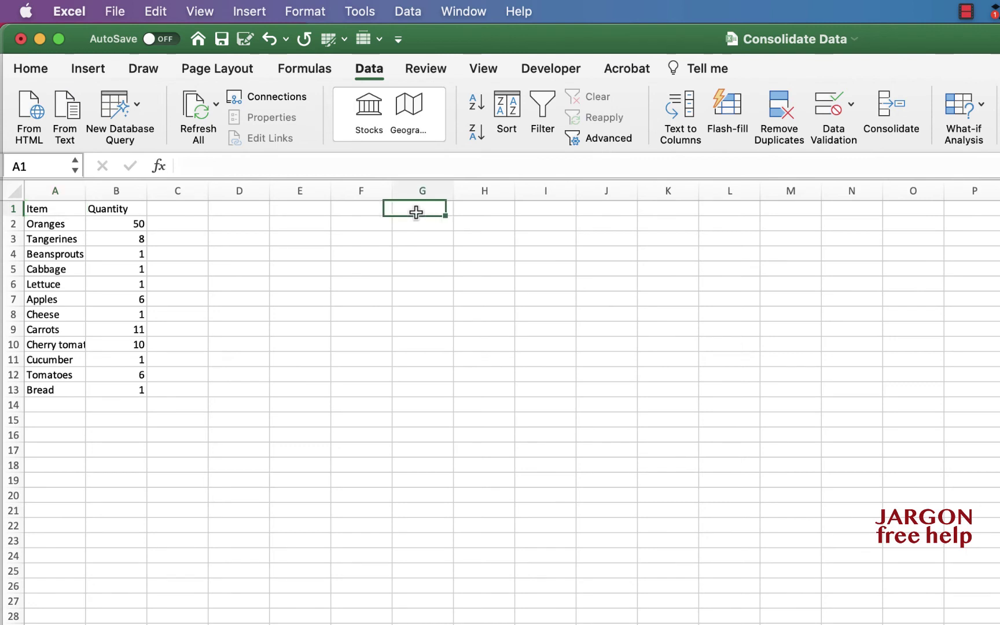
{"action": "double_click", "coordinate": [416, 213]}
{"action": "type", "text": "Item"}
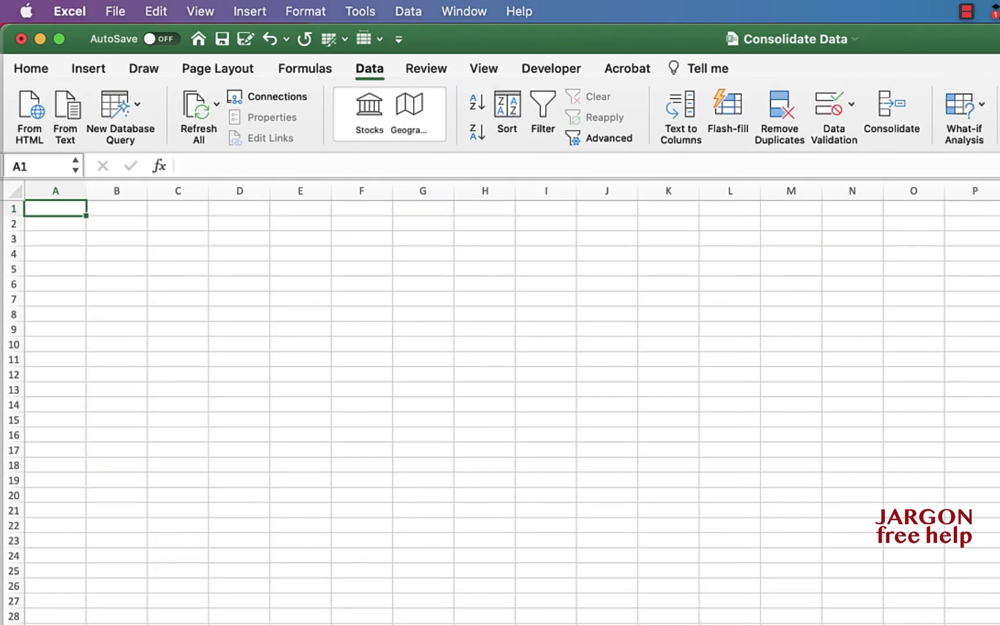
{"action": "type", "text": "Item"}
{"action": "key", "text": "Tab"}
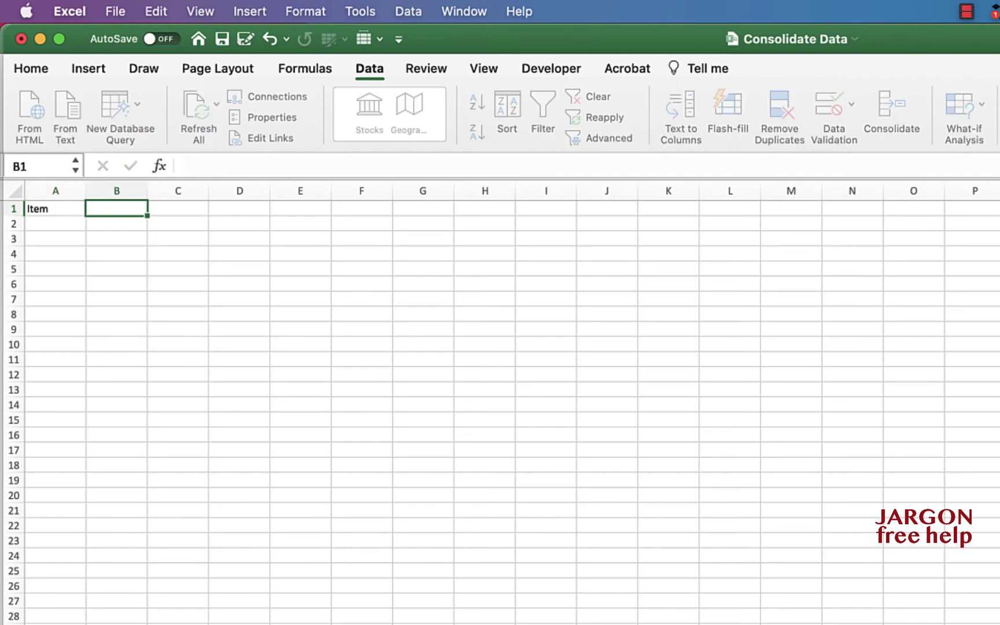
{"action": "type", "text": "Quantity"}
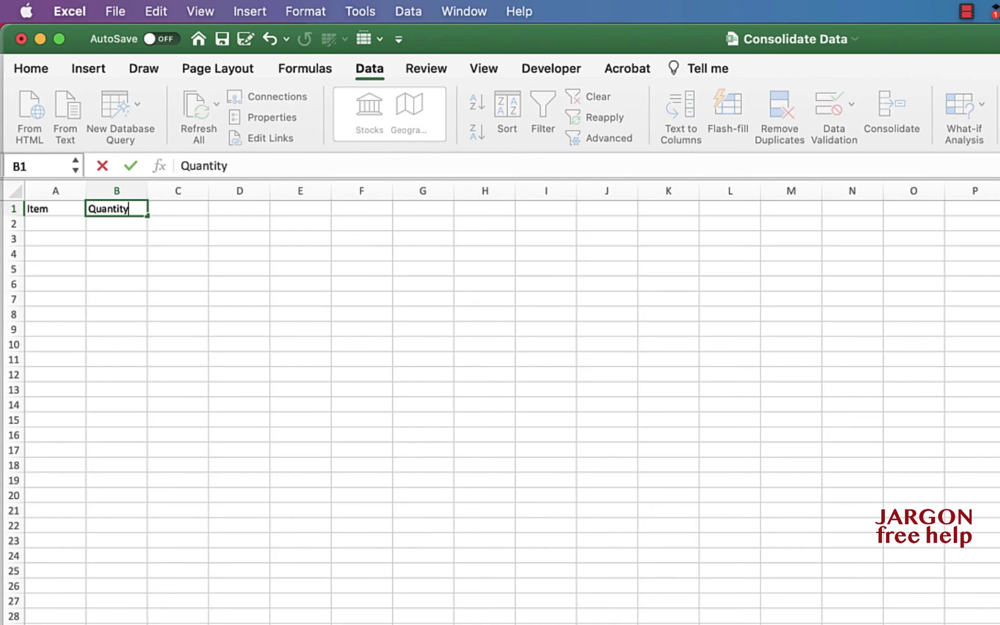
{"action": "key", "text": "Return"}
{"action": "left_click", "coordinate": [55, 224]}
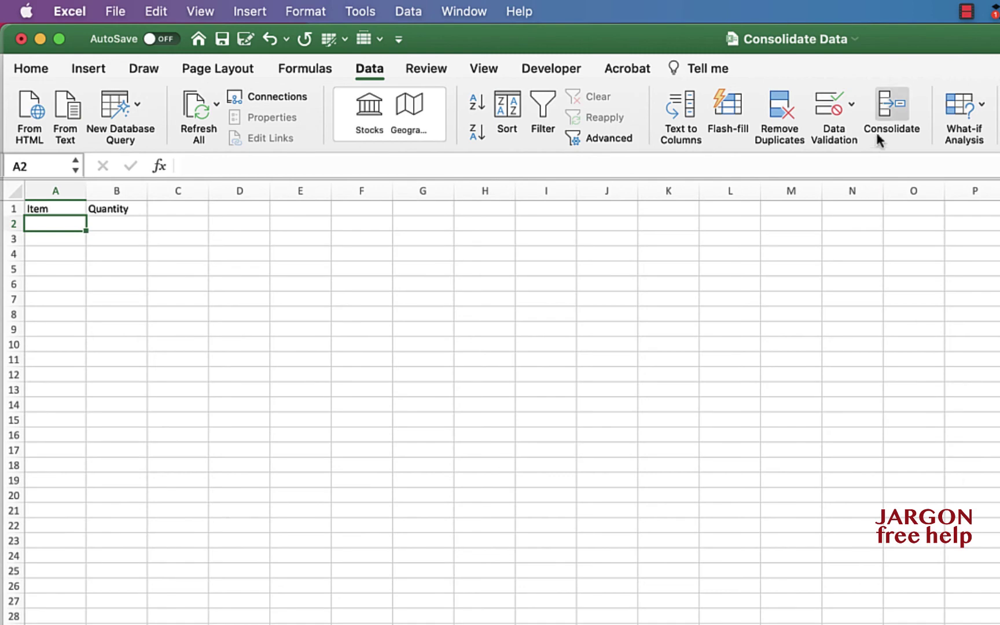
Step: Open Consolidate and add Data 1 and Data 2 ranges A2:B6 as sources
{"action": "left_click", "coordinate": [888, 116]}
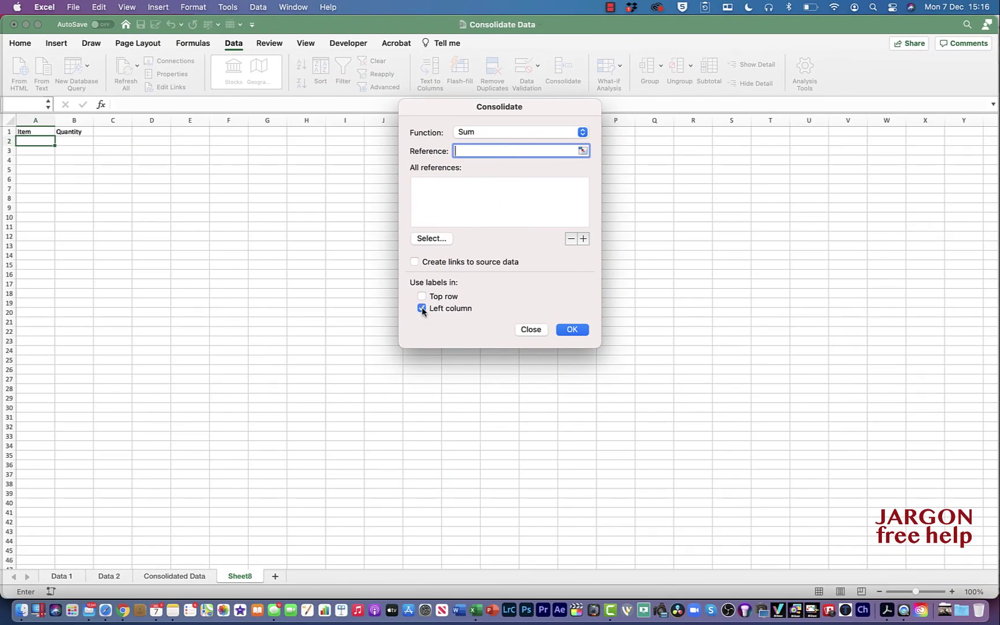
{"action": "left_click", "coordinate": [68, 577]}
{"action": "left_click_drag", "start_coordinate": [54, 139], "coordinate": [112, 180]}
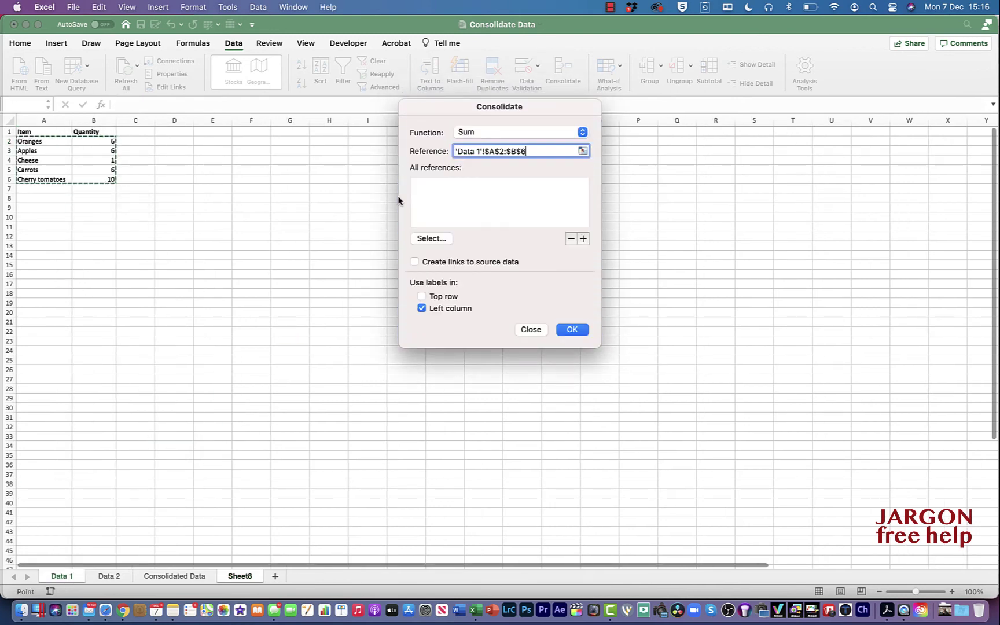
{"action": "left_click", "coordinate": [582, 239]}
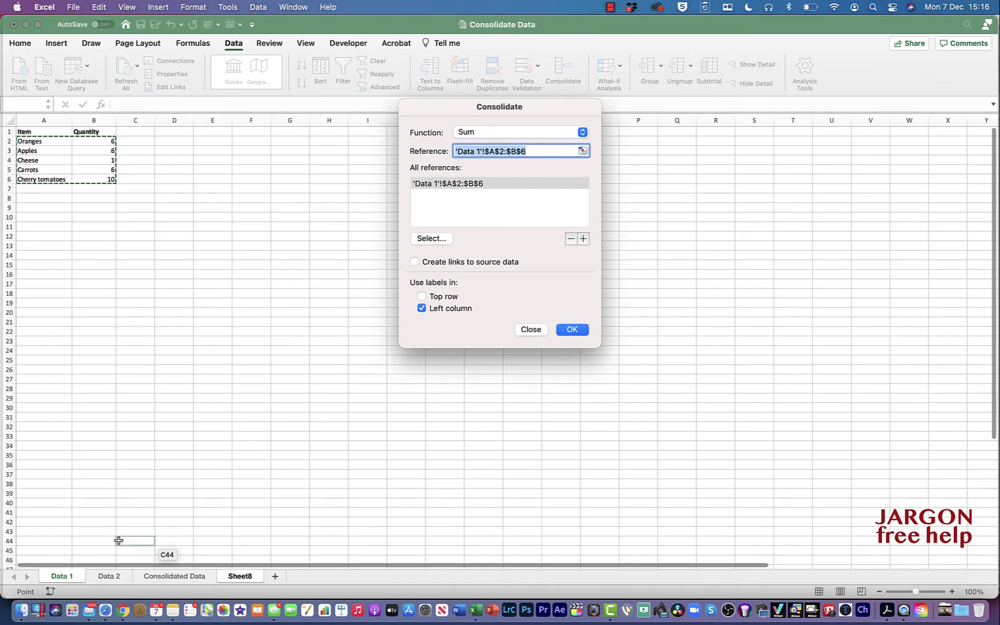
{"action": "left_click", "coordinate": [111, 577]}
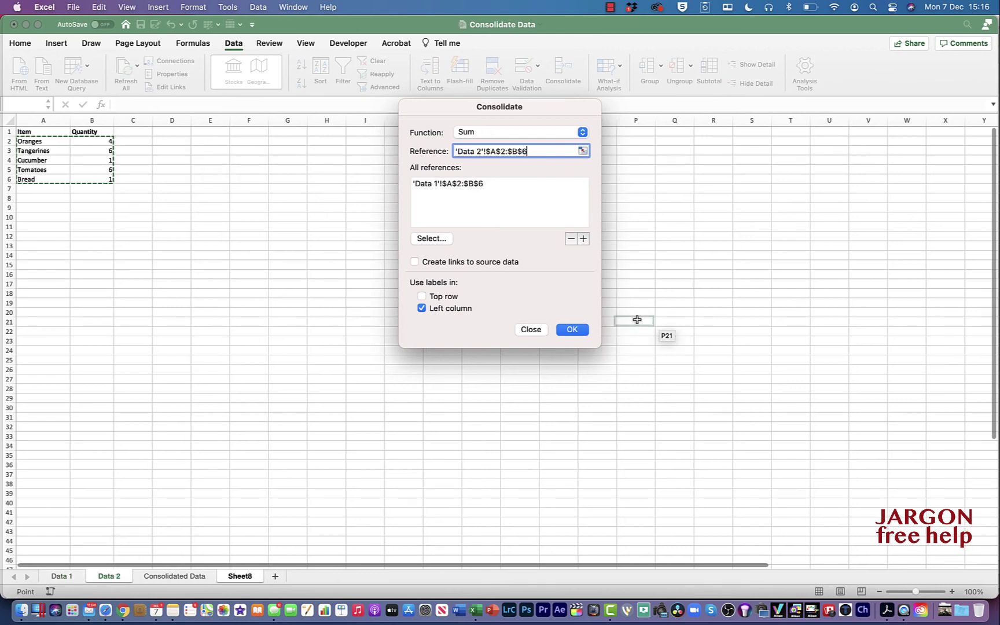
{"action": "left_click", "coordinate": [582, 239]}
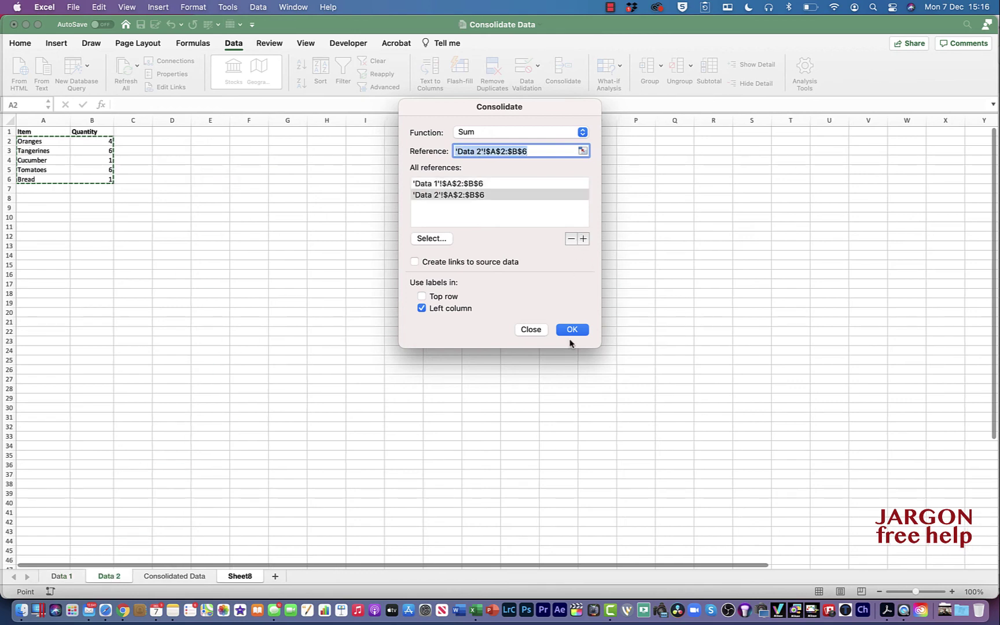
Step: Add Data 3 A2:B7 from Consolidate Data 2, enable Create links to source data, and run it
{"action": "left_click", "coordinate": [292, 7]}
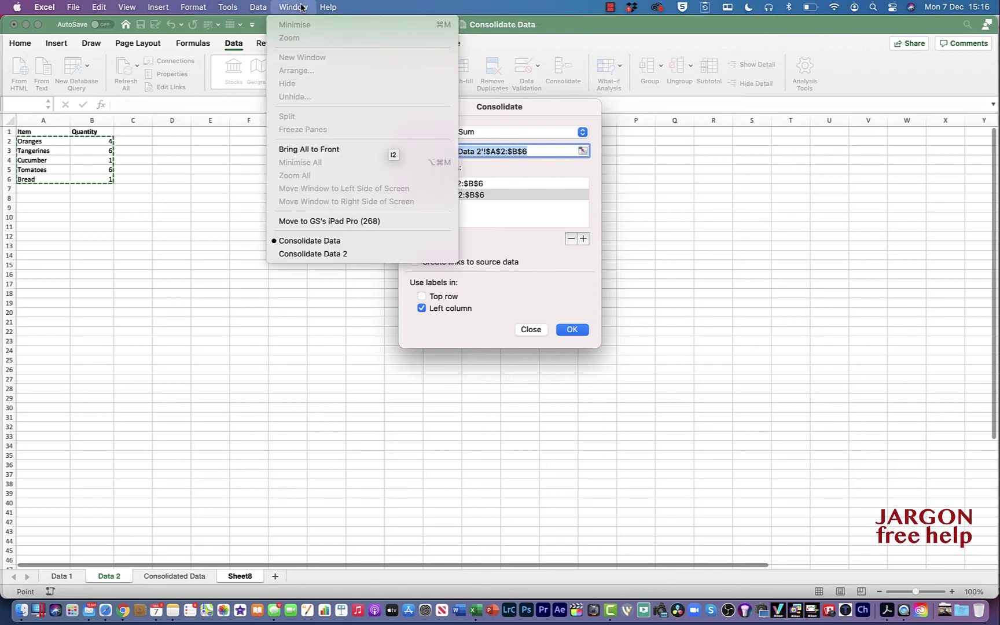
{"action": "left_click", "coordinate": [321, 255]}
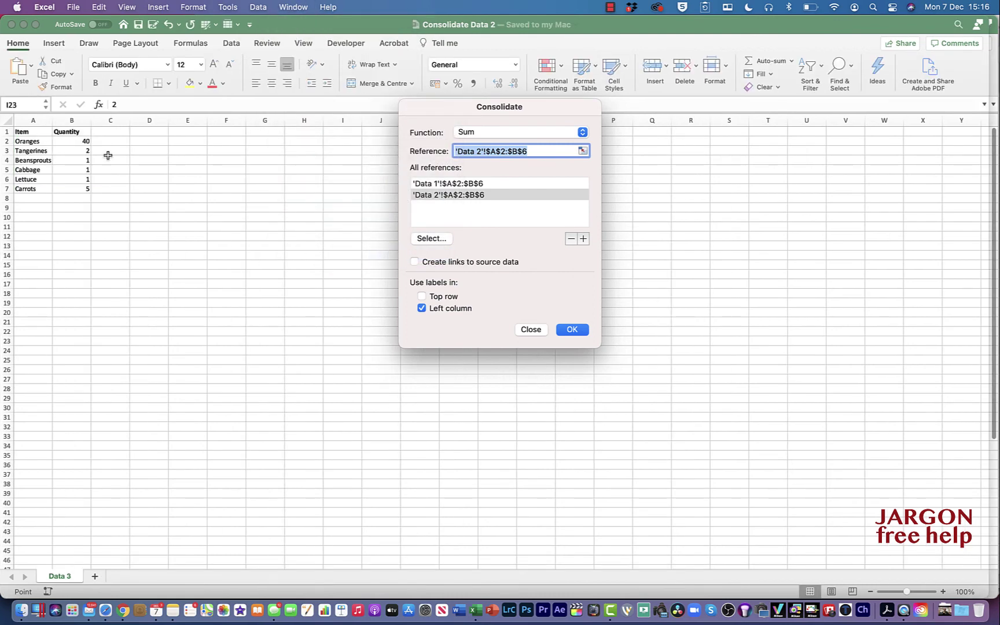
{"action": "left_click_drag", "start_coordinate": [37, 146], "coordinate": [87, 191]}
{"action": "left_click", "coordinate": [583, 240]}
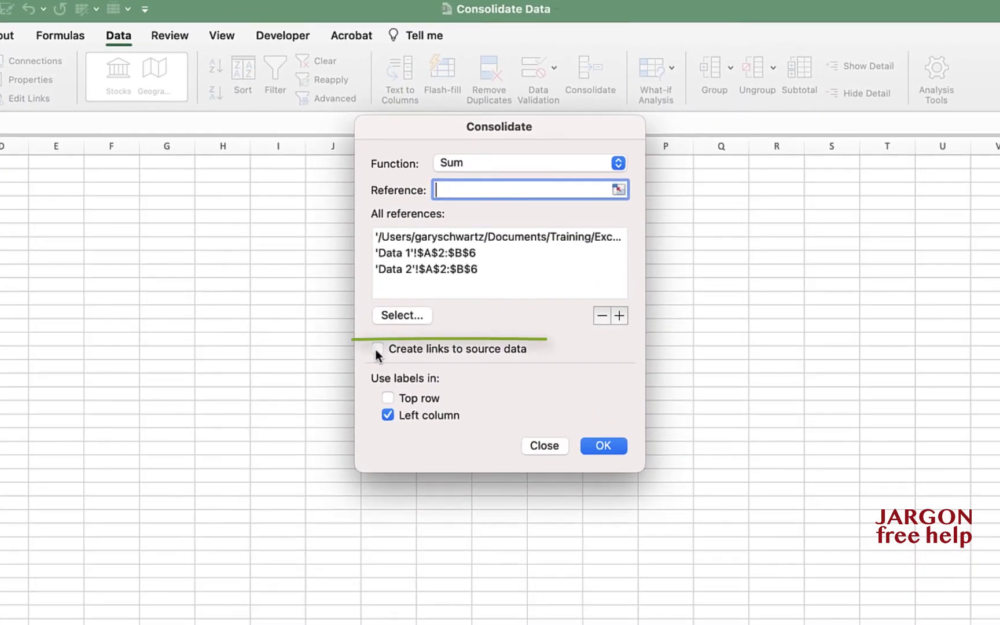
{"action": "left_click", "coordinate": [378, 348]}
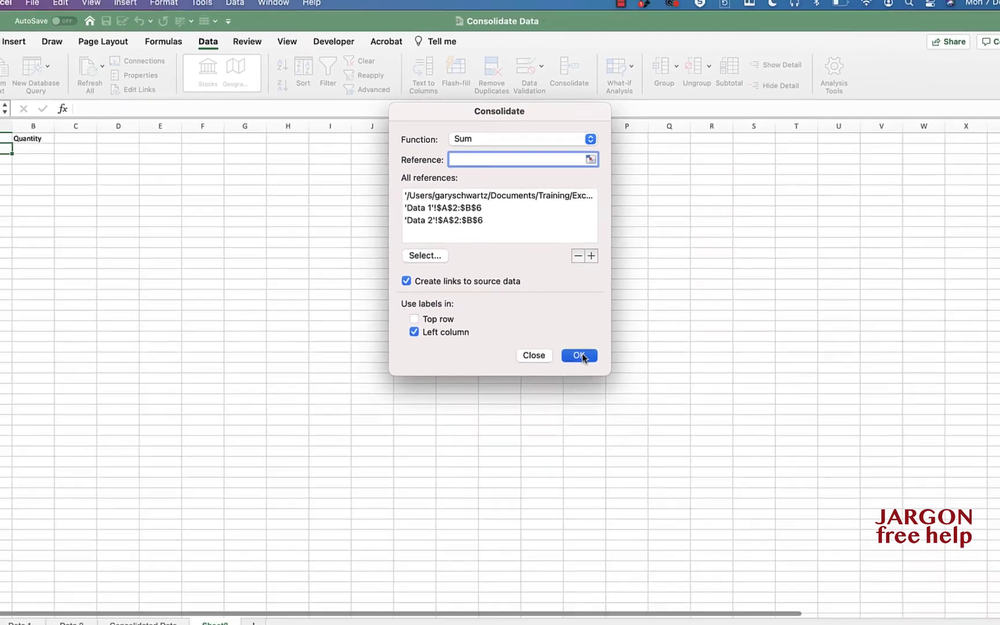
{"action": "left_click", "coordinate": [604, 445]}
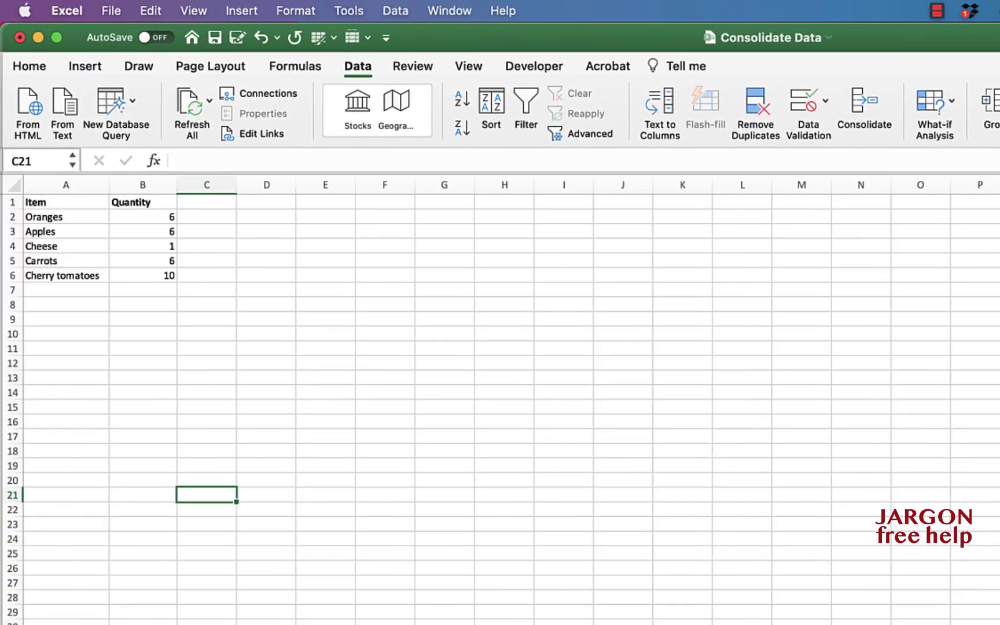
Step: Set Data 1's Oranges quantity to 20 and check the consolidated Oranges total of 64
{"action": "left_click", "coordinate": [157, 216]}
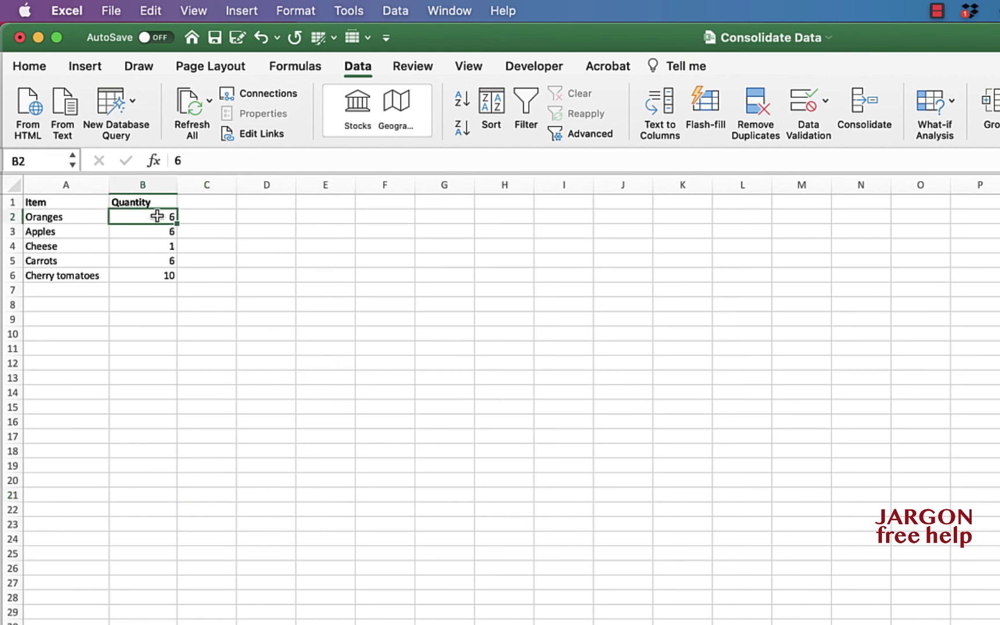
{"action": "type", "text": "20"}
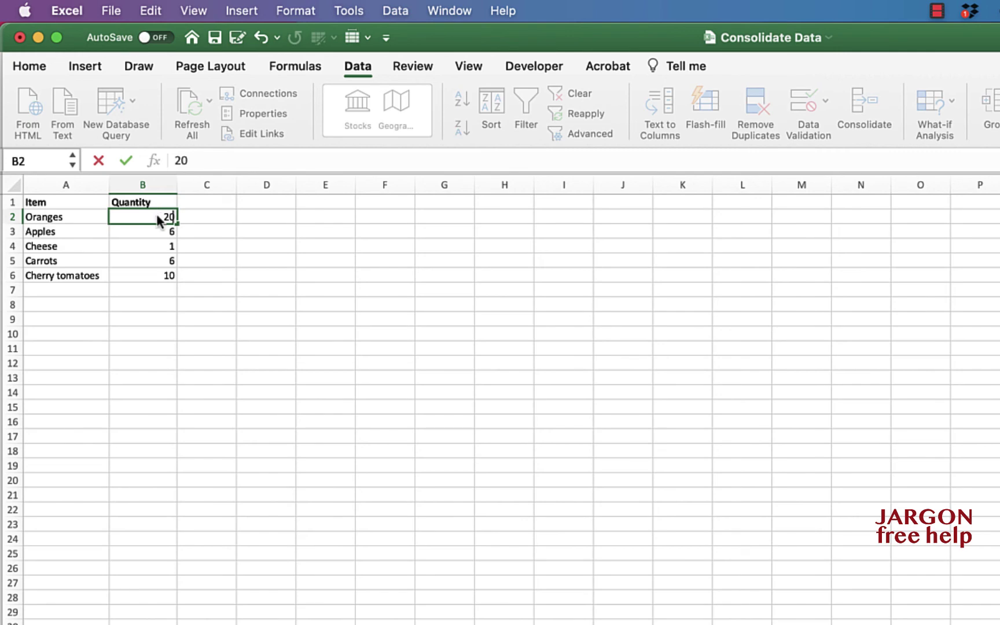
{"action": "key", "text": "Return"}
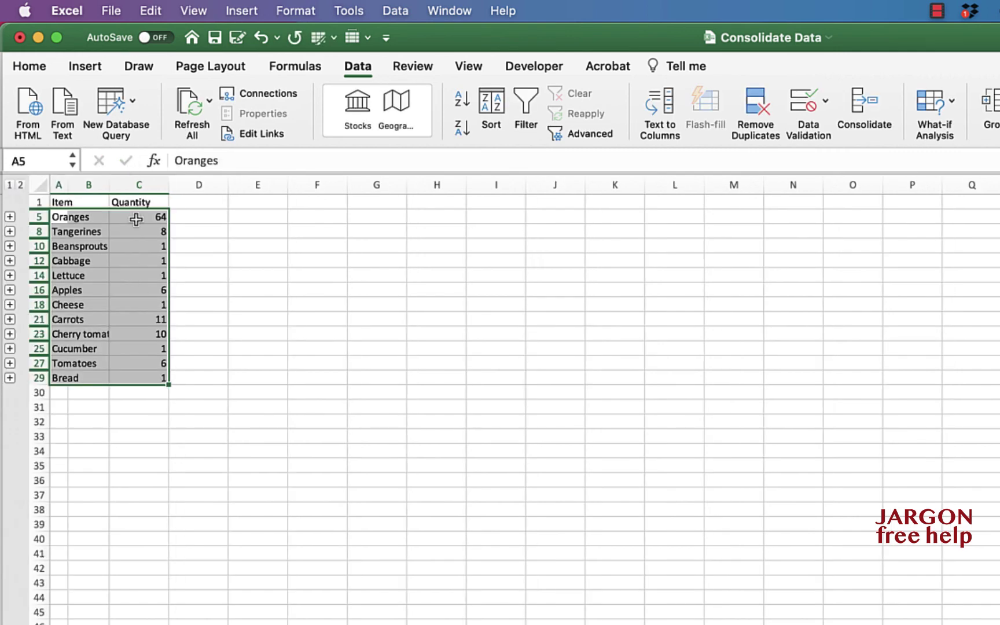
{"action": "left_click", "coordinate": [136, 220]}
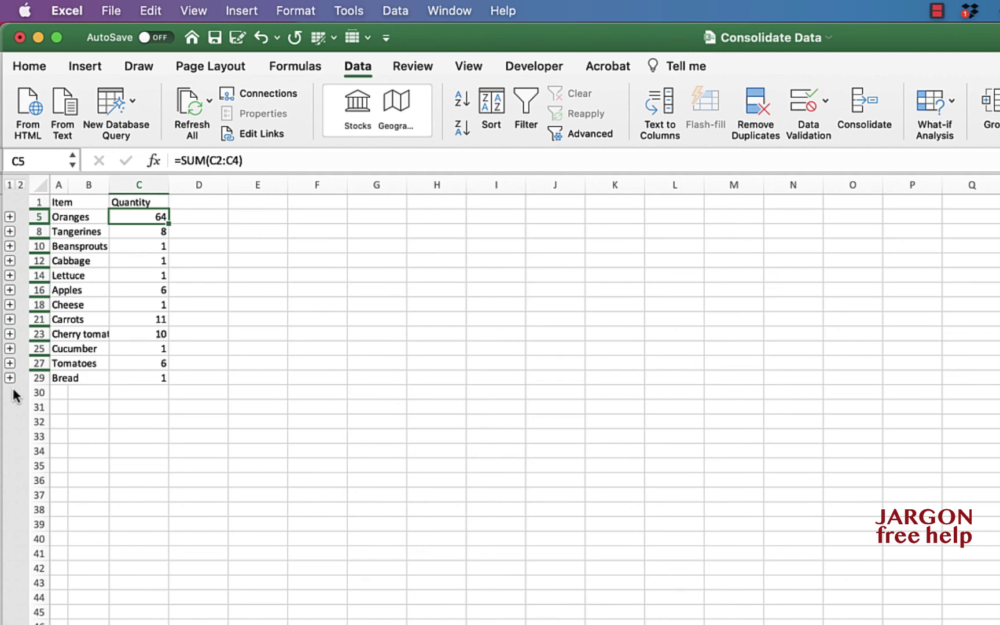
Step: Expand the Oranges group and widen column B to read the source workbook names
{"action": "left_click", "coordinate": [9, 217]}
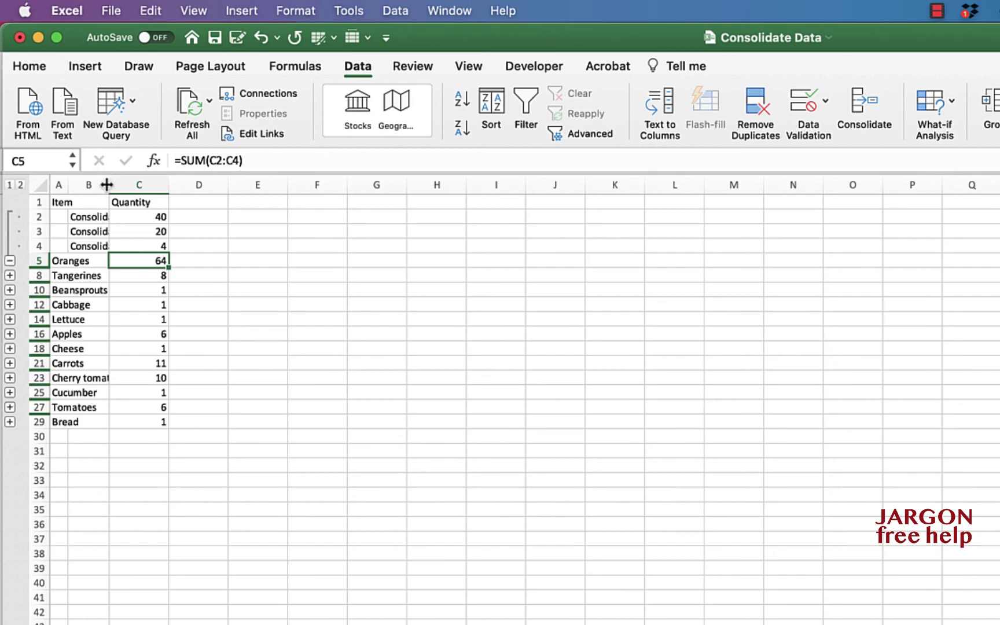
{"action": "left_click_drag", "start_coordinate": [107, 185], "coordinate": [167, 184]}
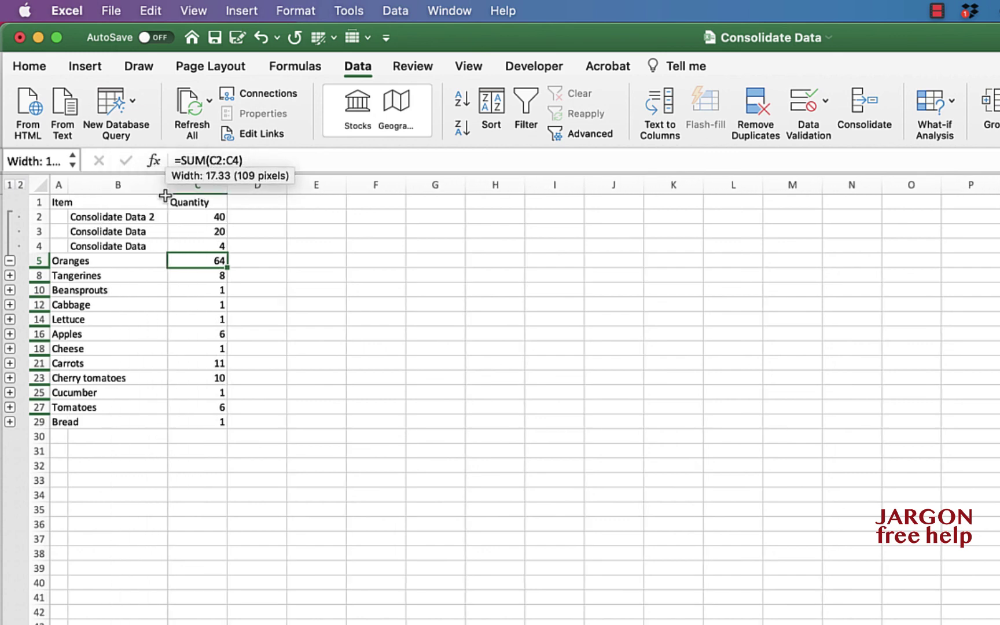
{"action": "left_click", "coordinate": [74, 264]}
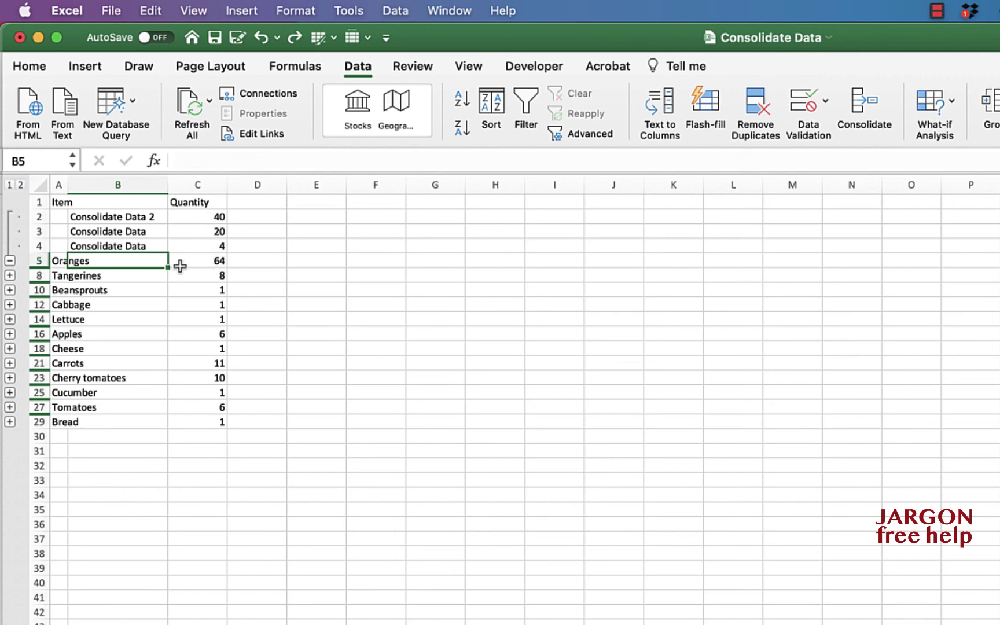
Step: Expand the outline to level 2 to show source rows, then collapse to item totals (Oranges 64, Tangerines 8, Bread 1)
{"action": "left_click", "coordinate": [10, 261]}
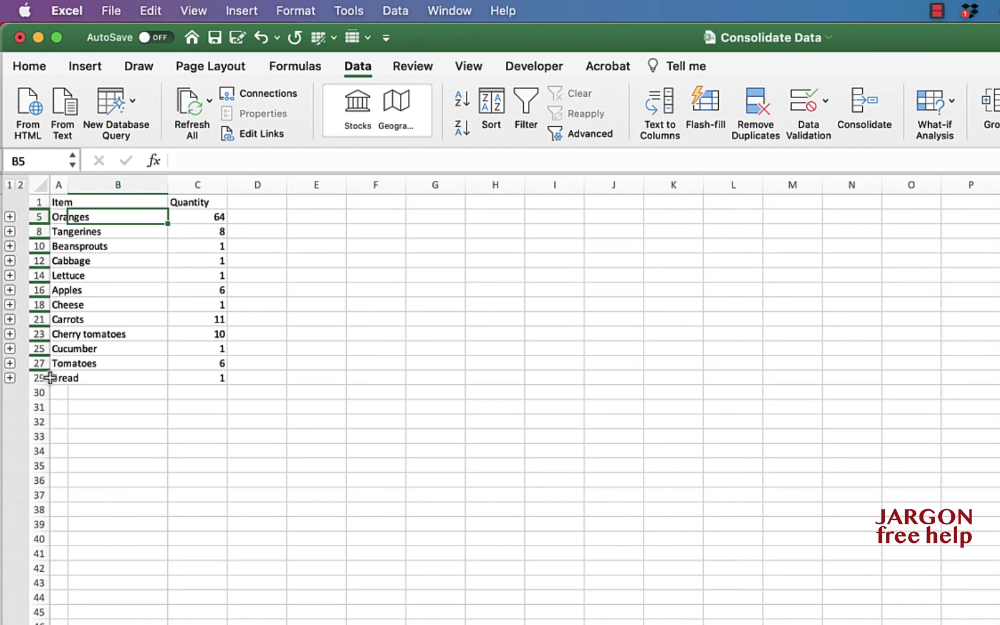
{"action": "left_click", "coordinate": [20, 185]}
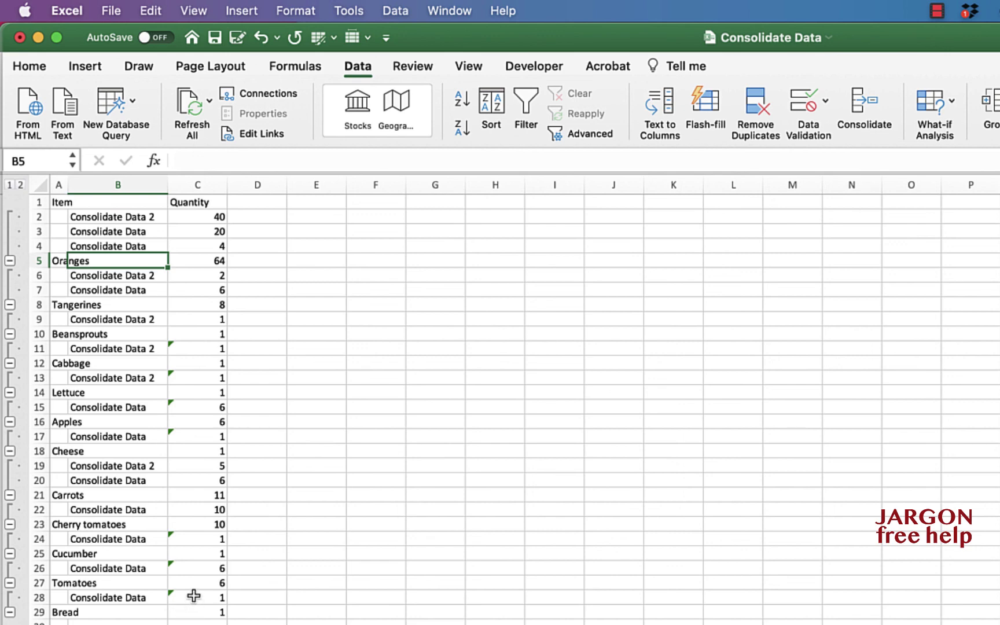
{"action": "left_click", "coordinate": [256, 539]}
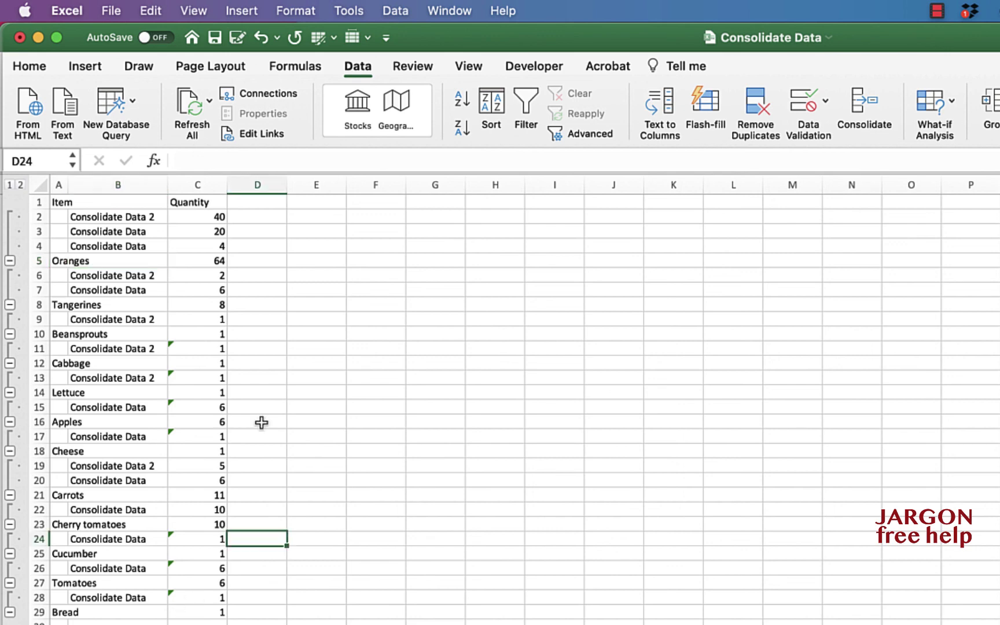
{"action": "left_click", "coordinate": [9, 185]}
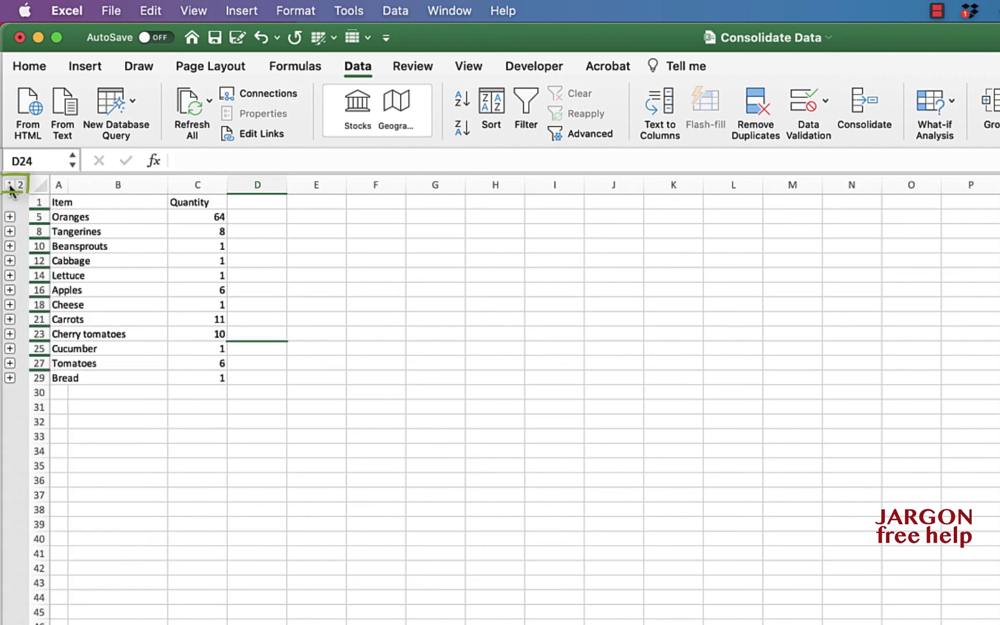